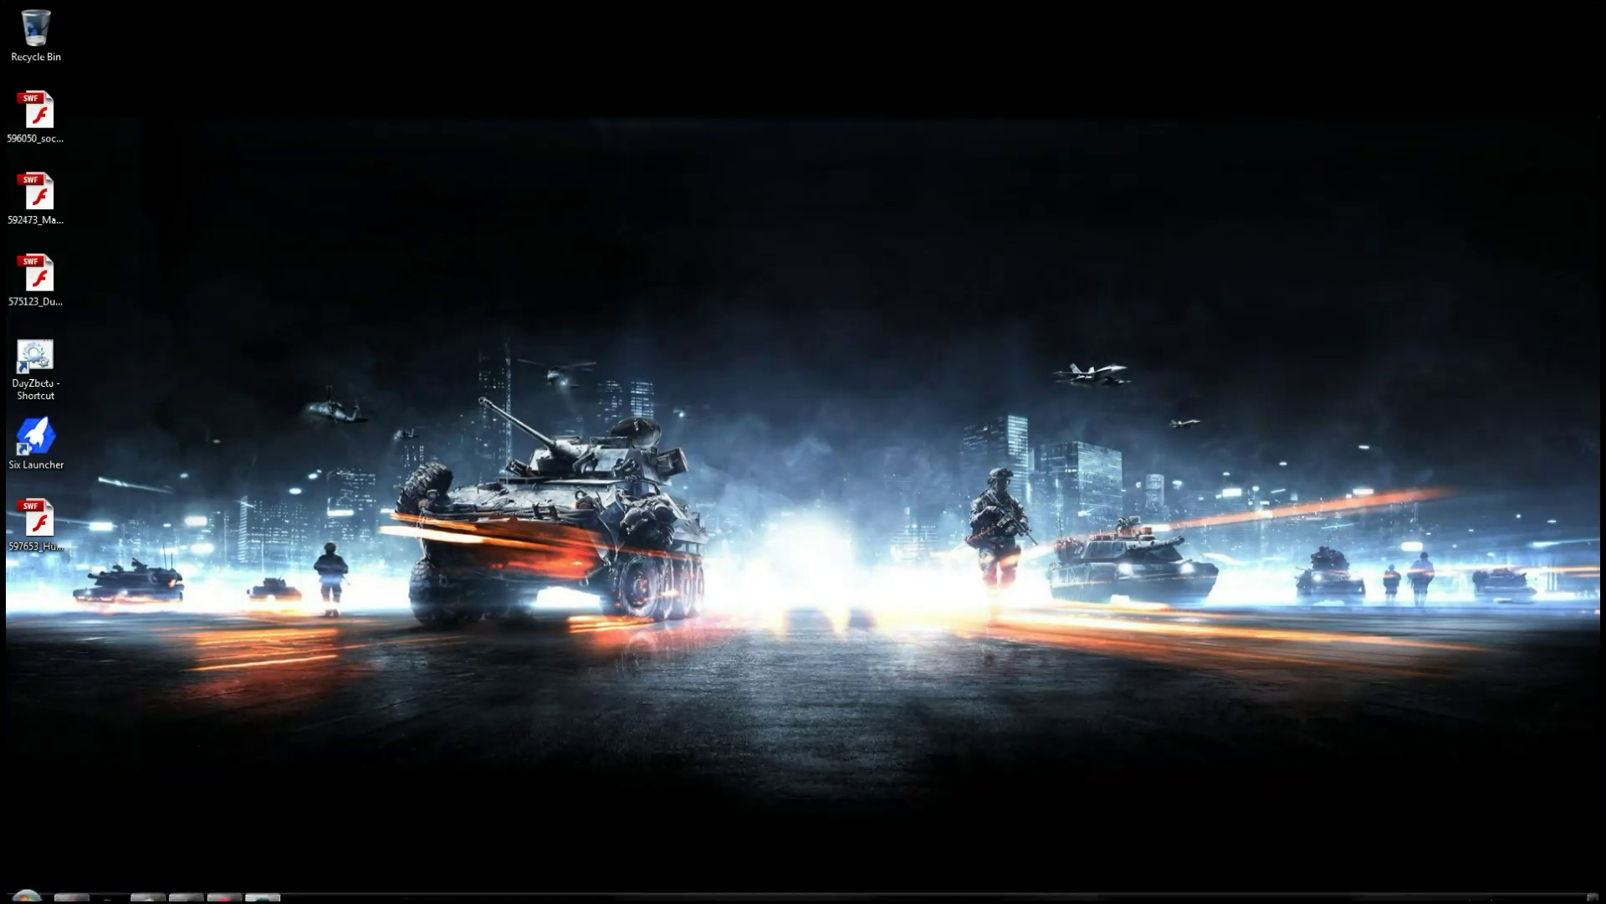
# Restore Chrome and open the Myosotis Chapter 2 tile from Newgrounds' Featured Games.
pyautogui.click(72, 888)
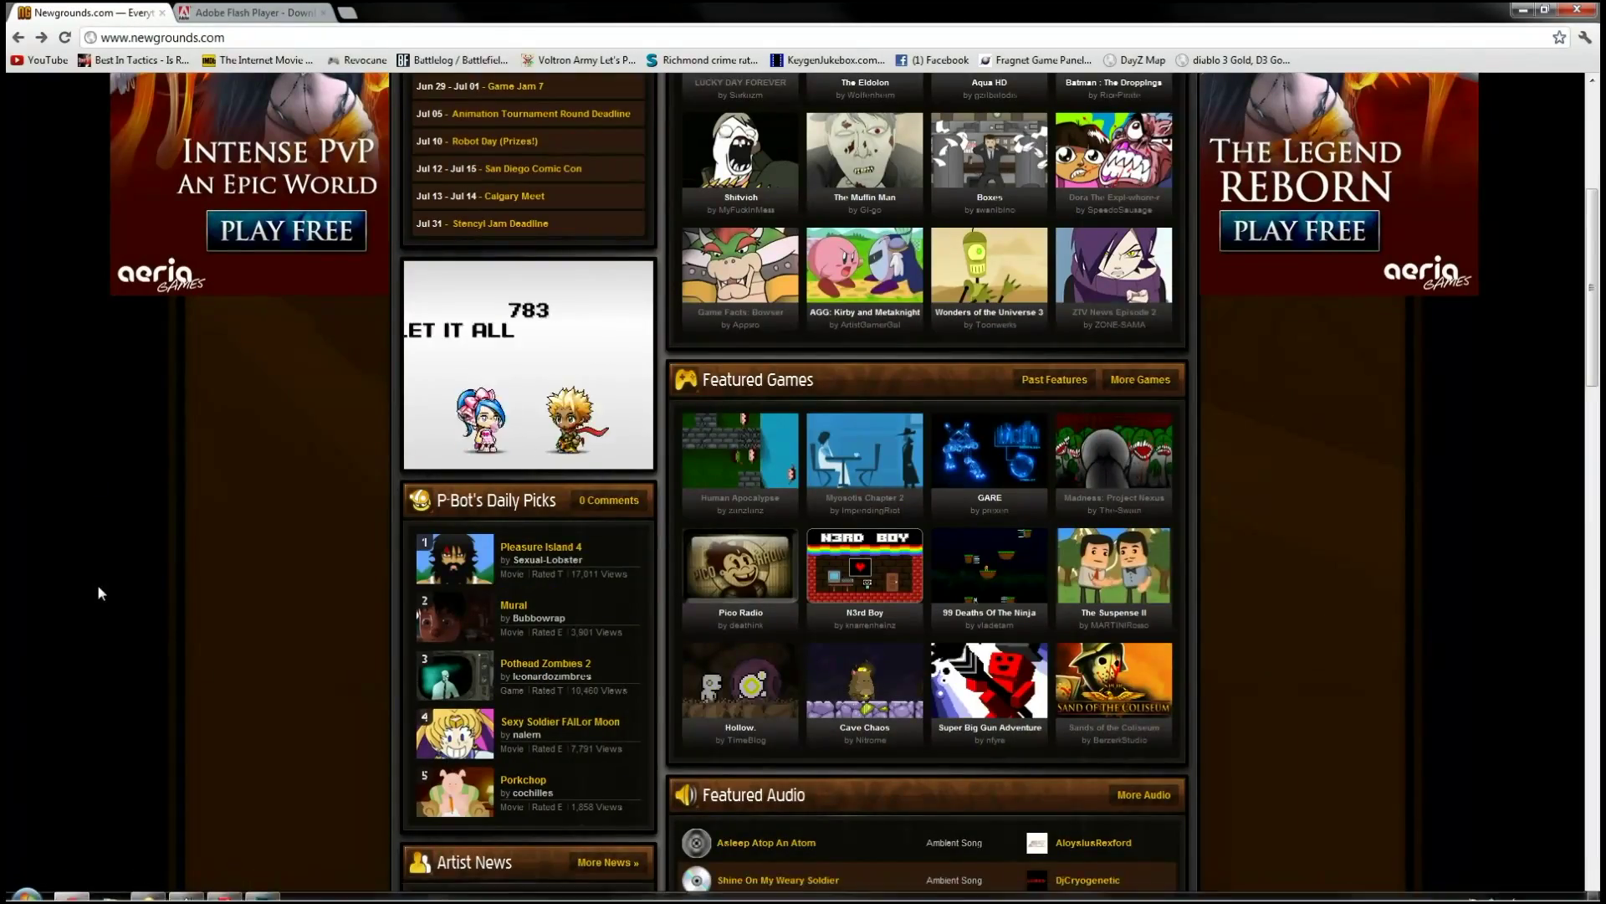
pyautogui.scroll(5, 97, 584)
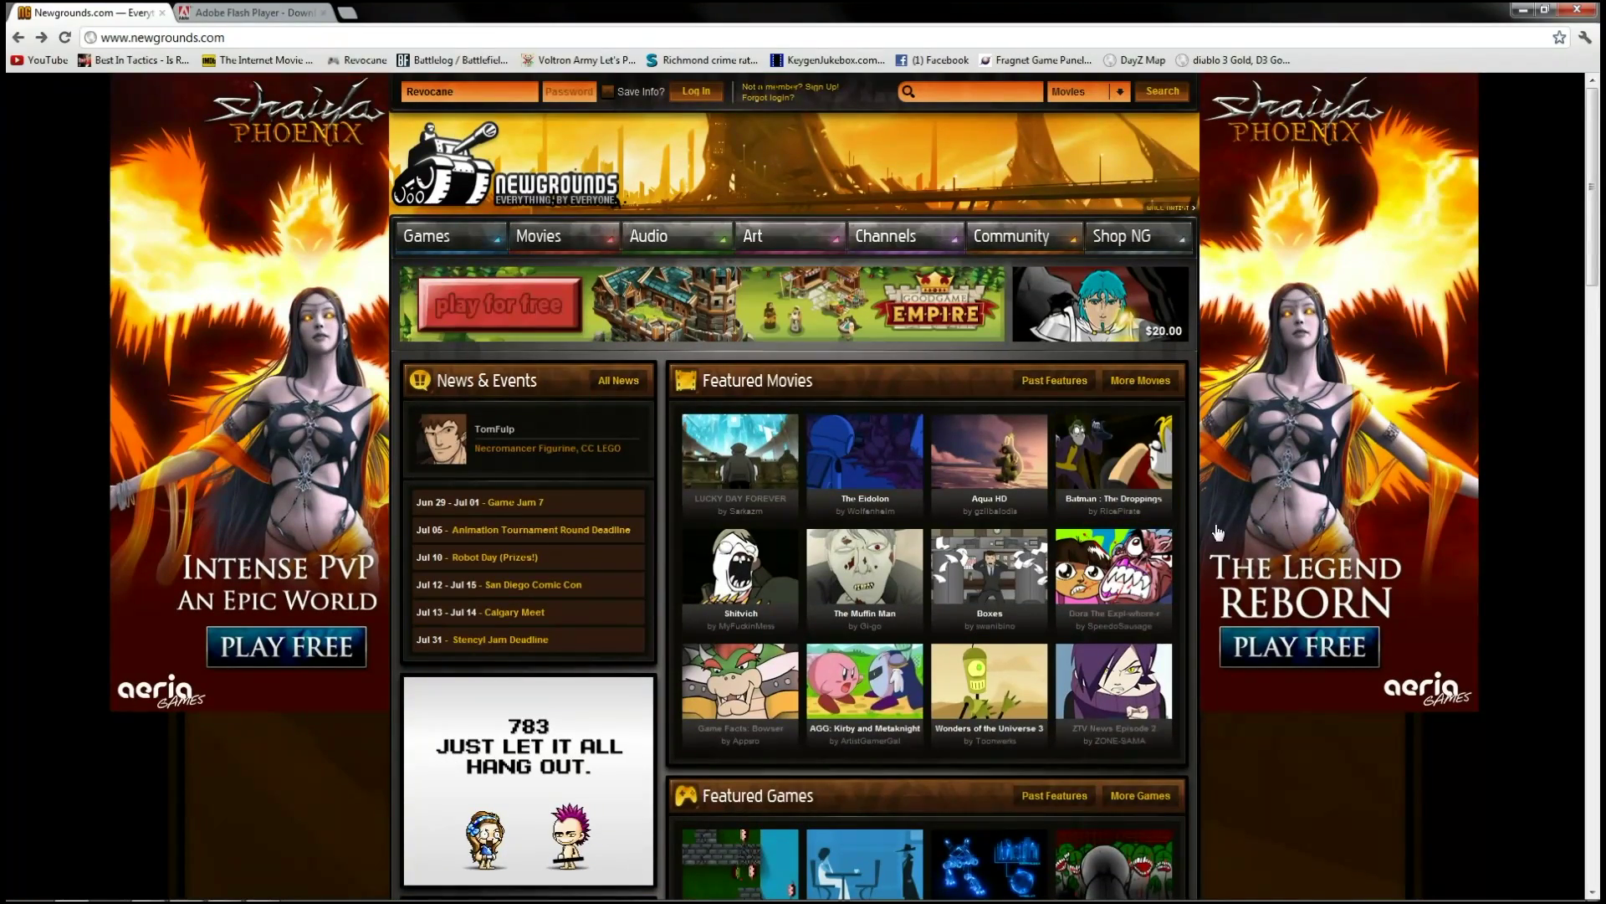
pyautogui.scroll(-2, 1223, 753)
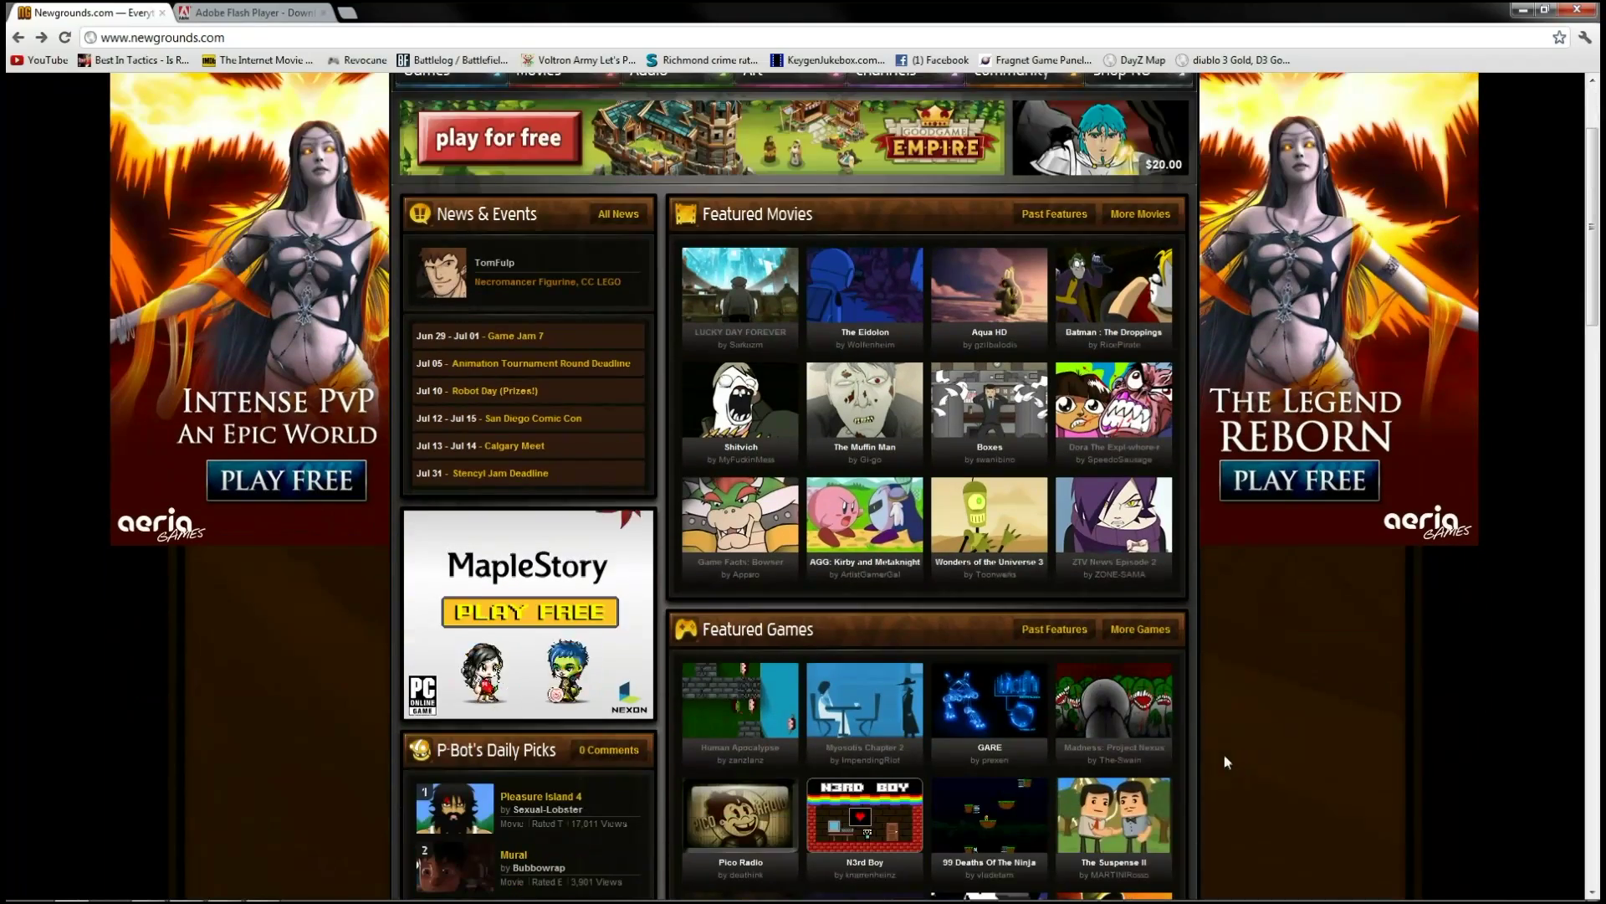
pyautogui.scroll(-2, 1270, 735)
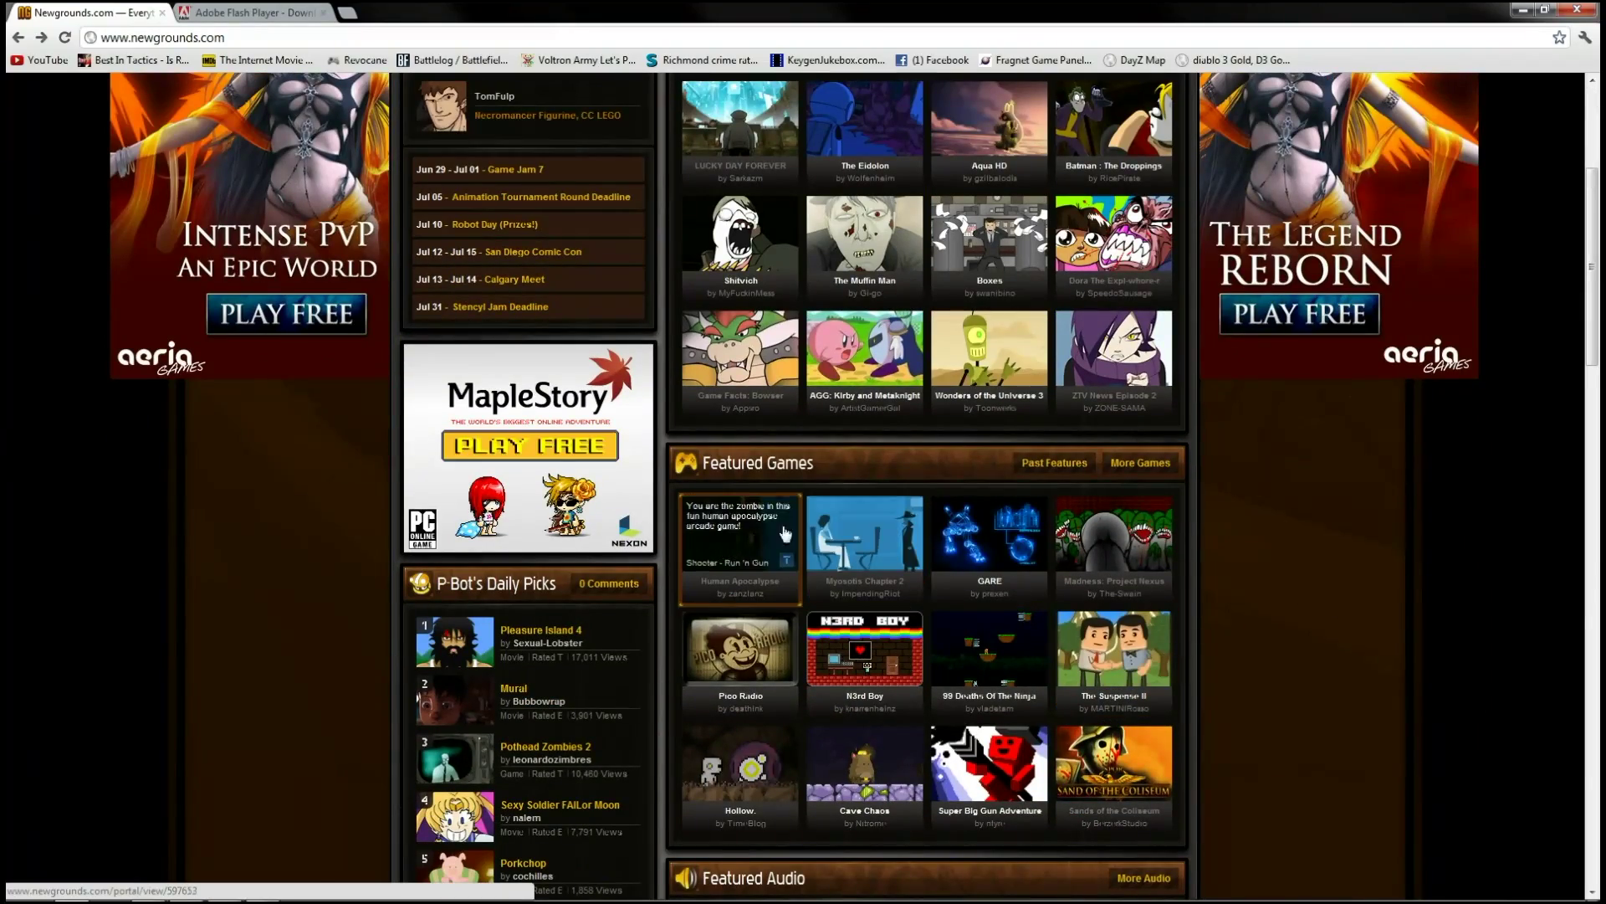
pyautogui.click(864, 540)
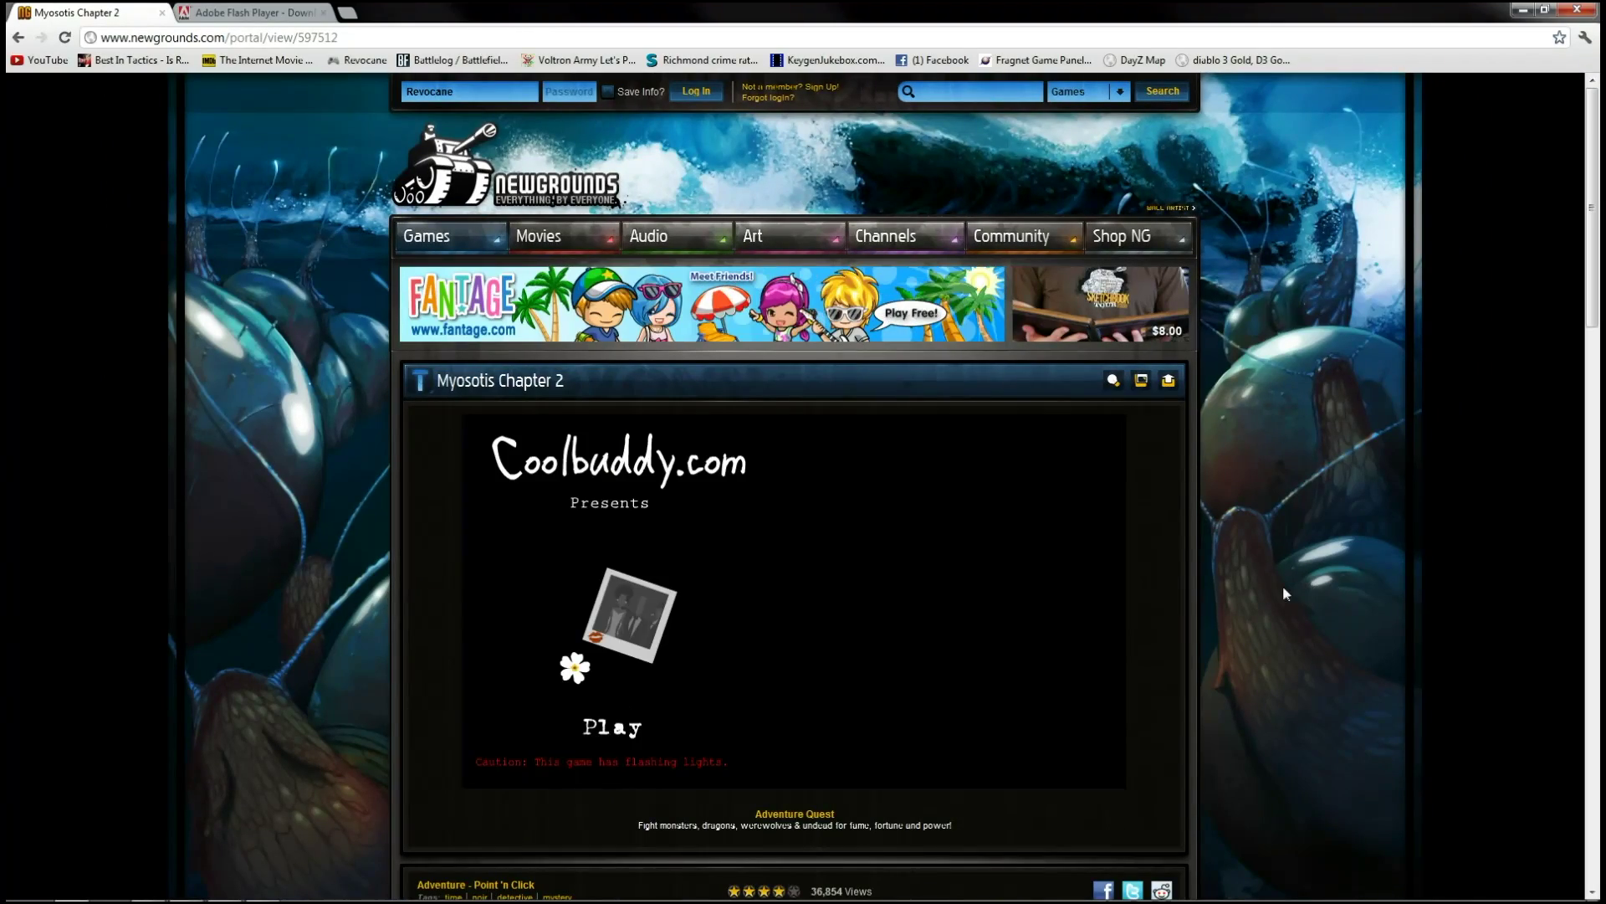
pyautogui.scroll(-1, 1270, 579)
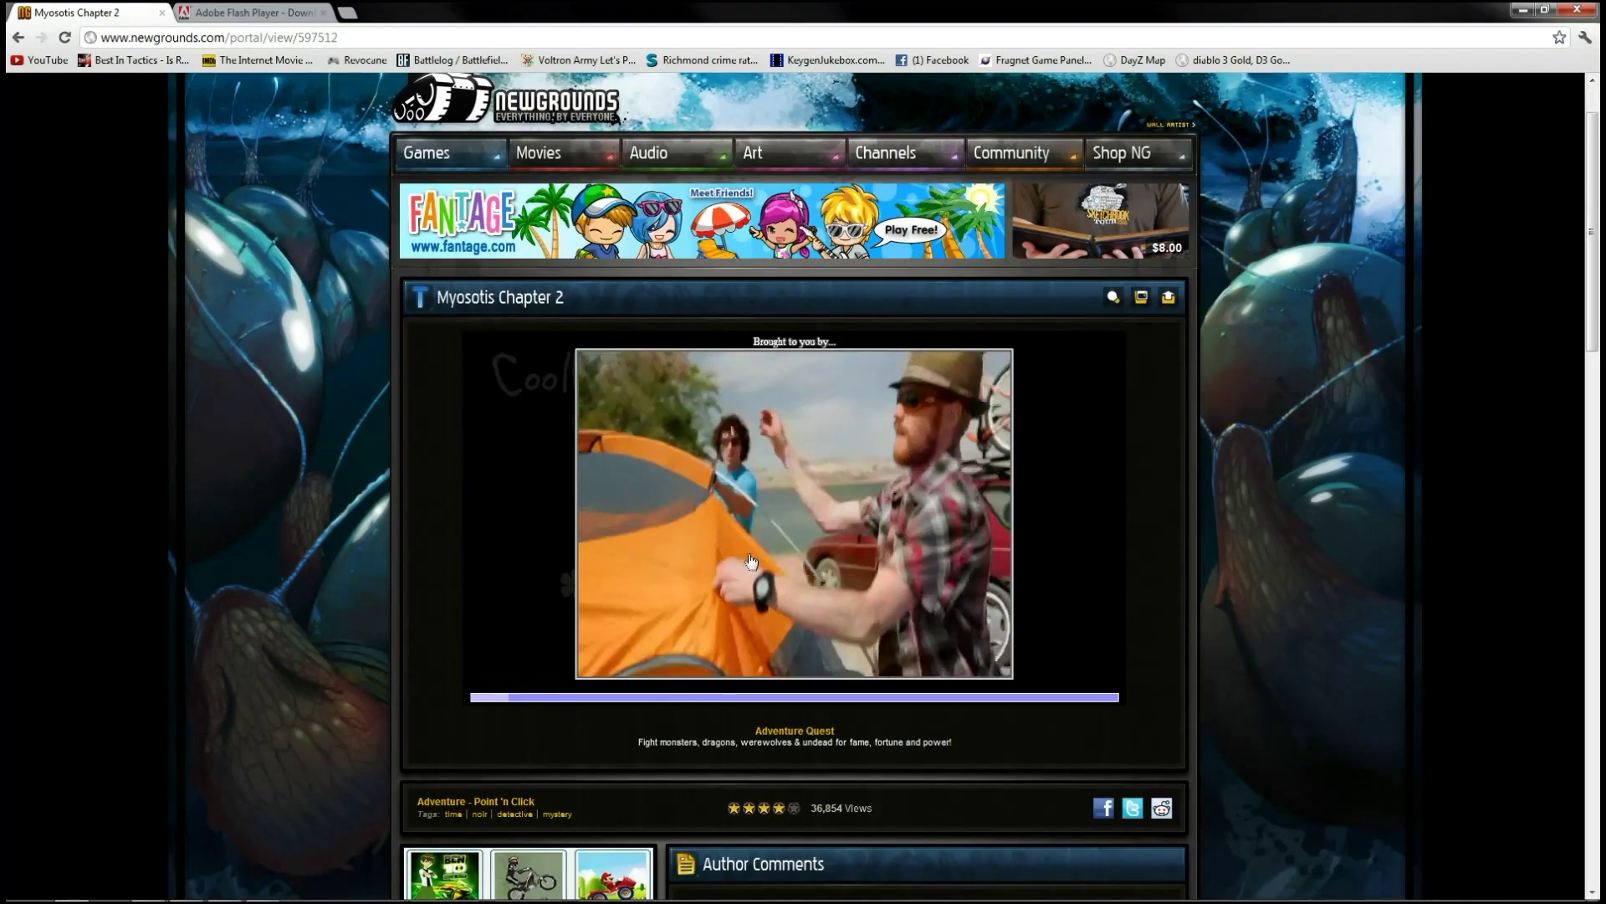
pyautogui.scroll(-1, 753, 448)
pyautogui.scroll(2, 675, 431)
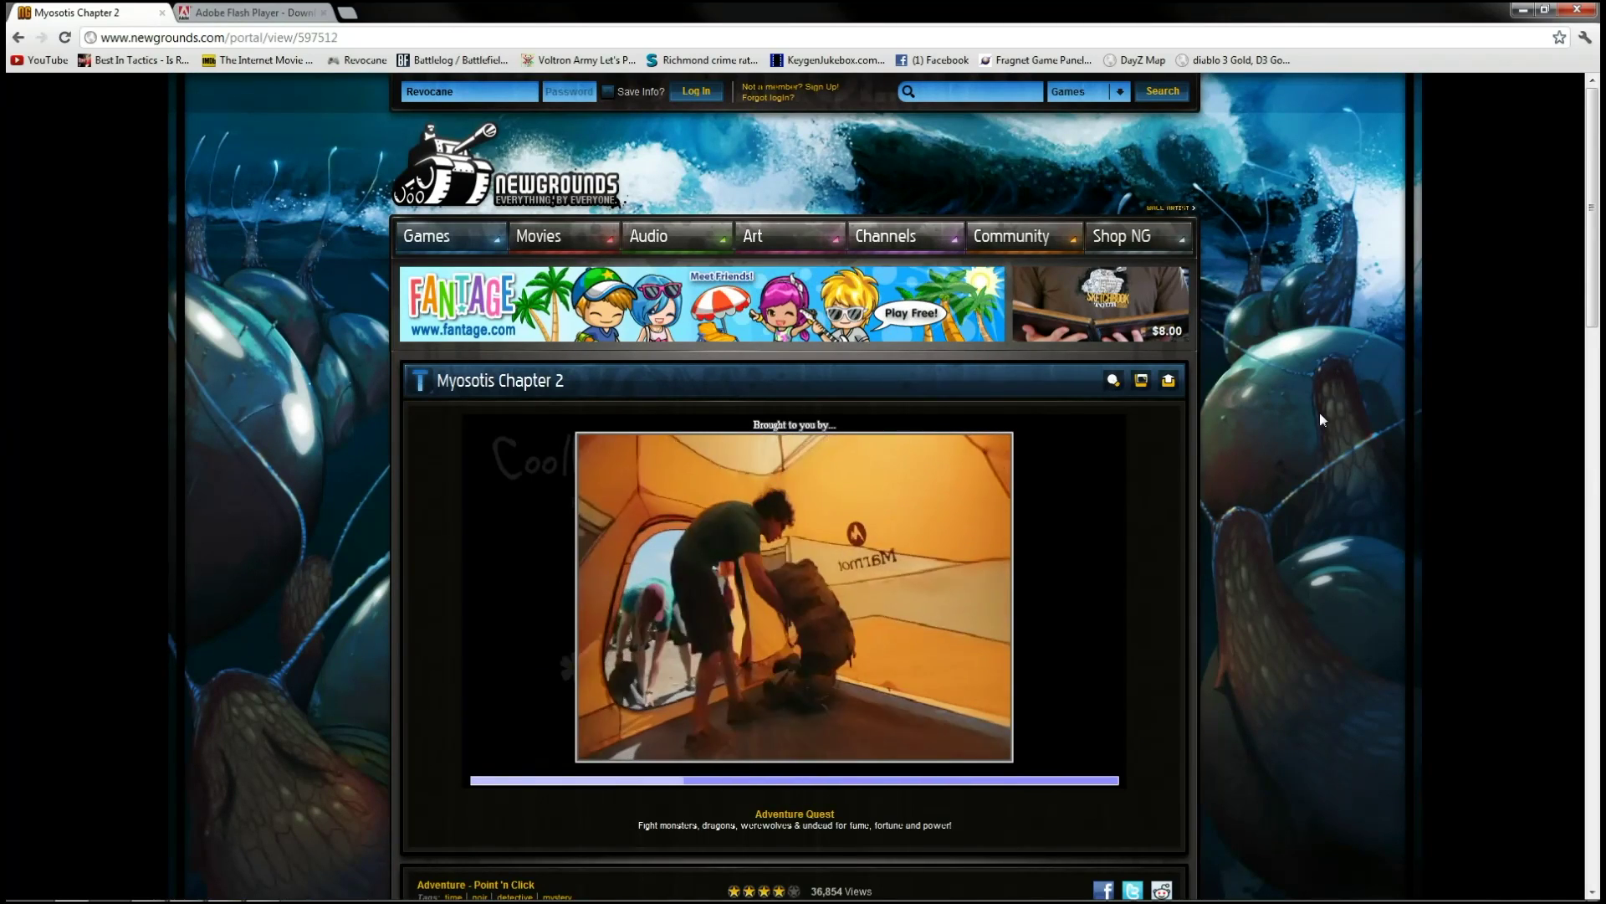
# View the Myosotis Chapter 2 page source and close the original game tab.
pyautogui.rightClick(1286, 376)
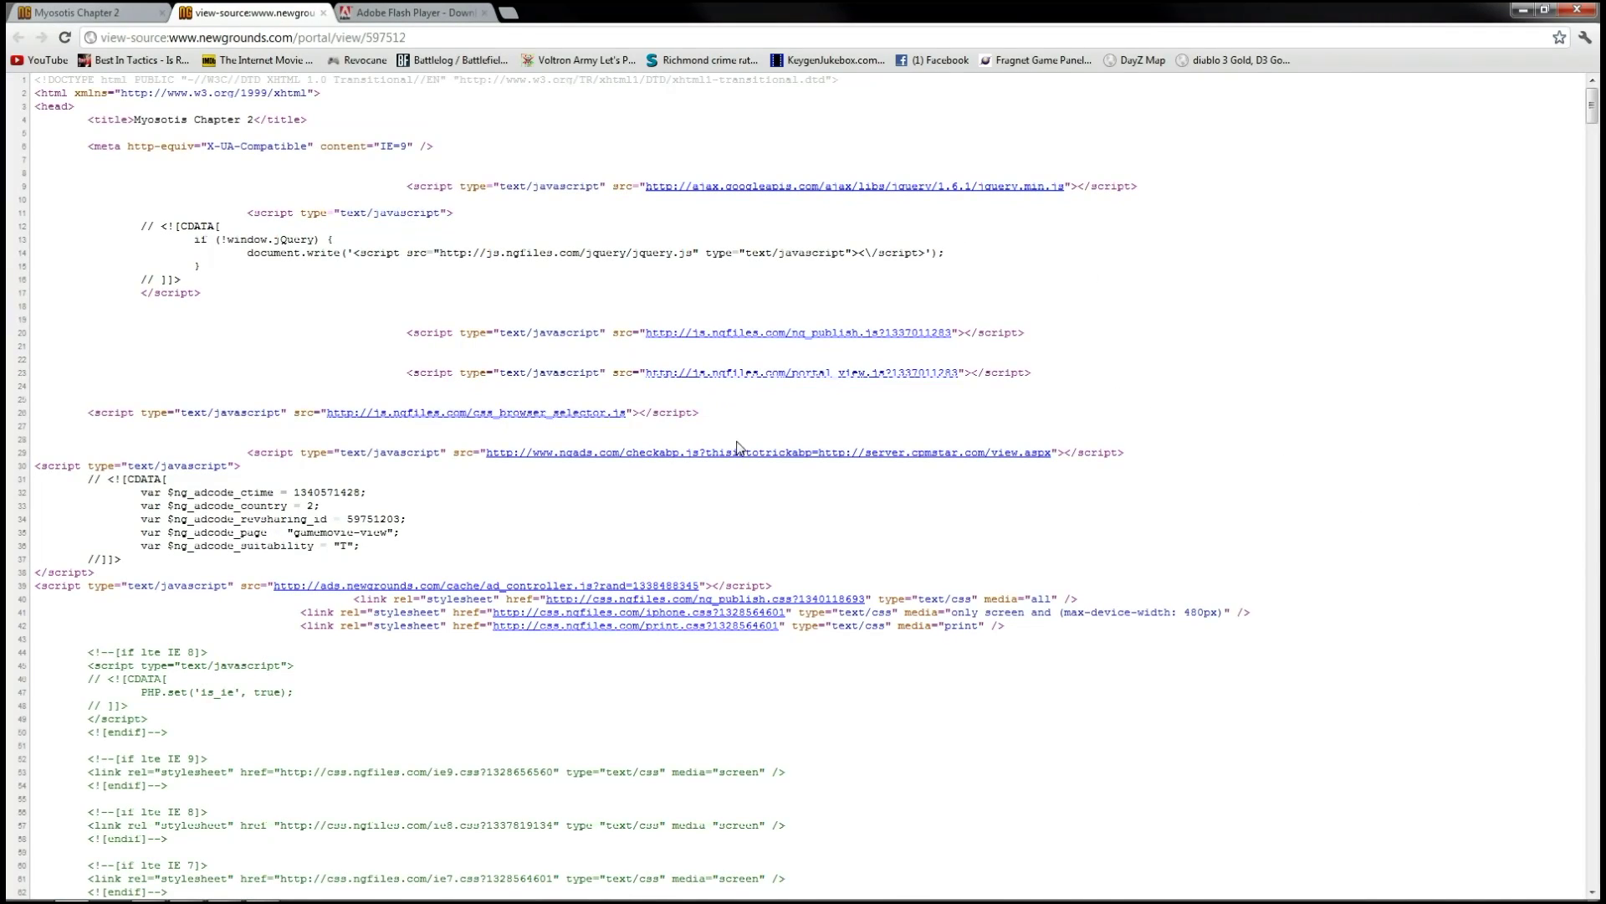
pyautogui.click(162, 13)
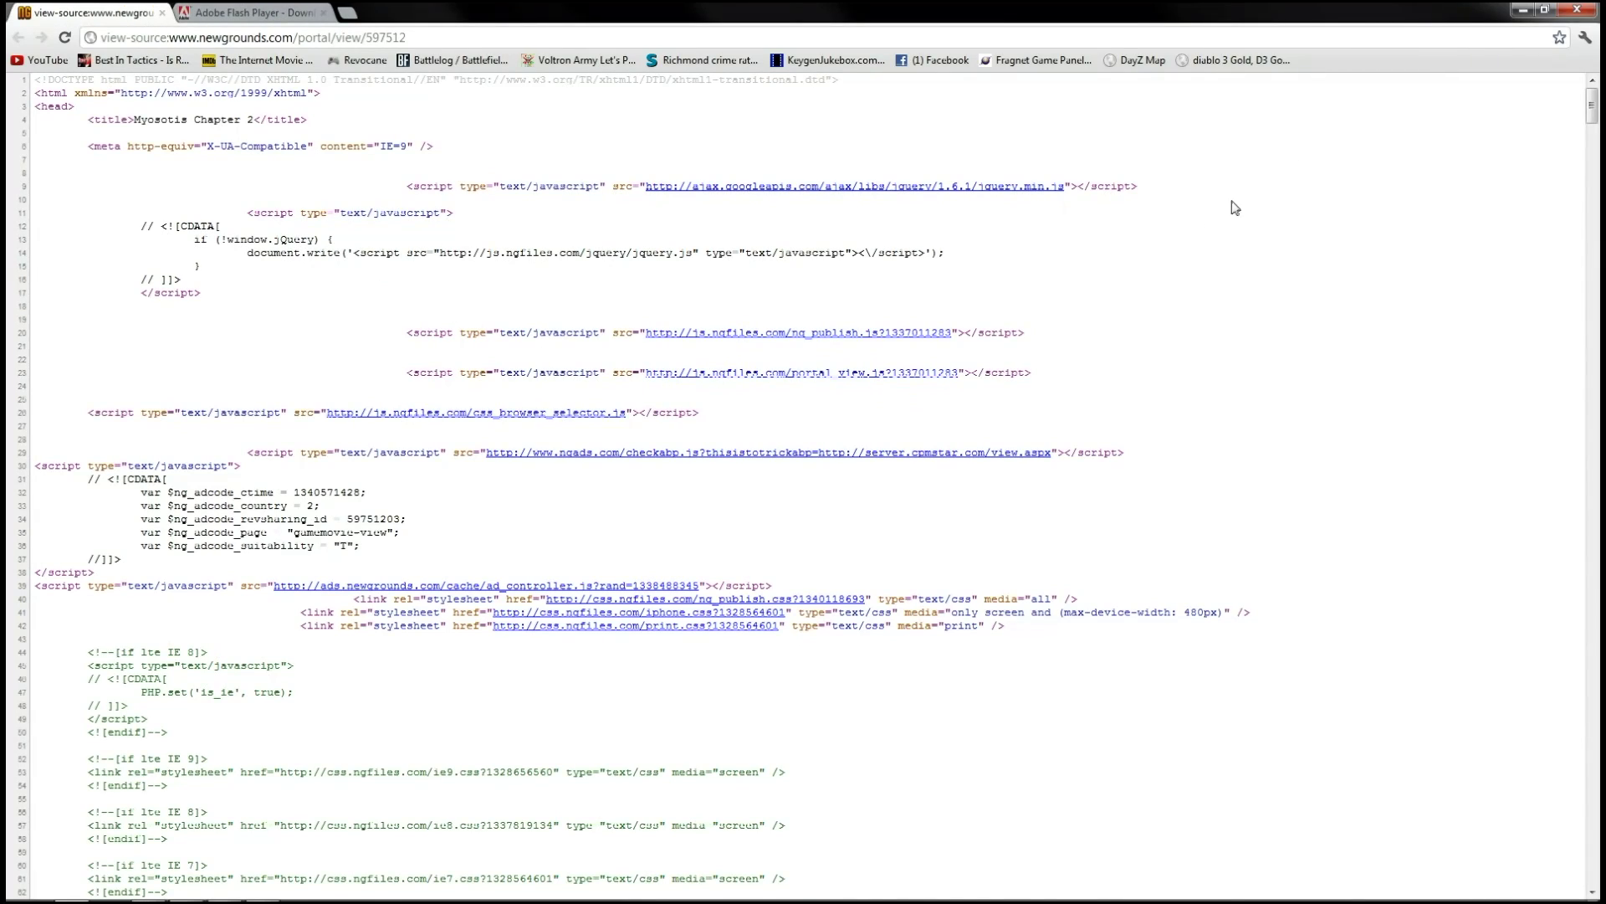
# Search the page source for .swf and inspect the sandbox URL match on line 273.
pyautogui.hotkey('ctrl', 'f')
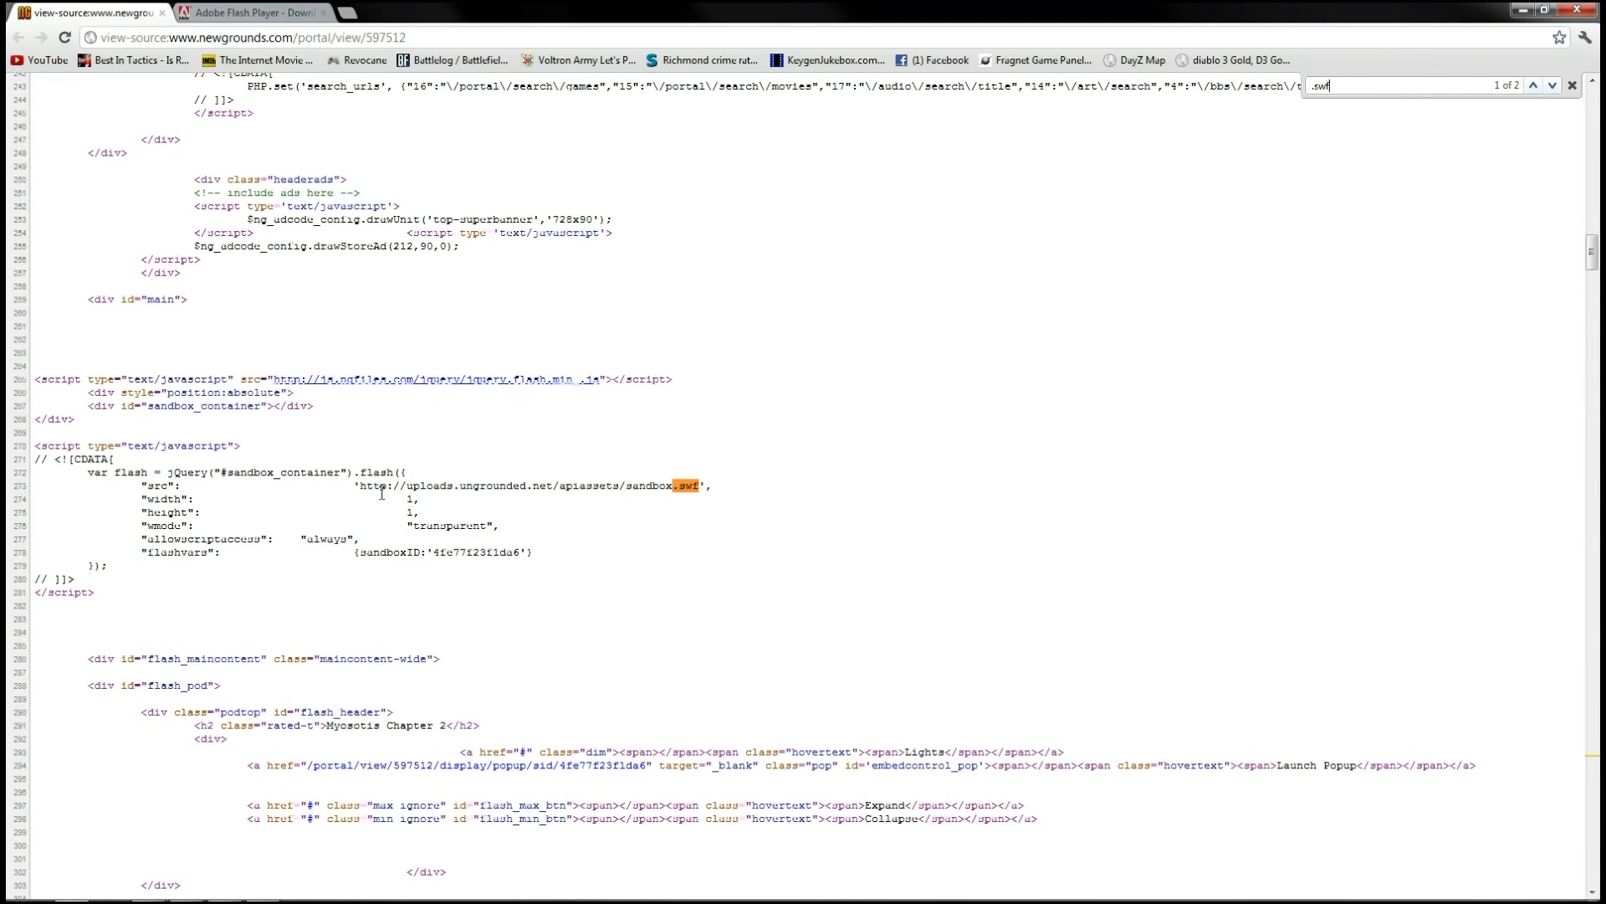
pyautogui.moveTo(361, 487); pyautogui.dragTo(688, 486)
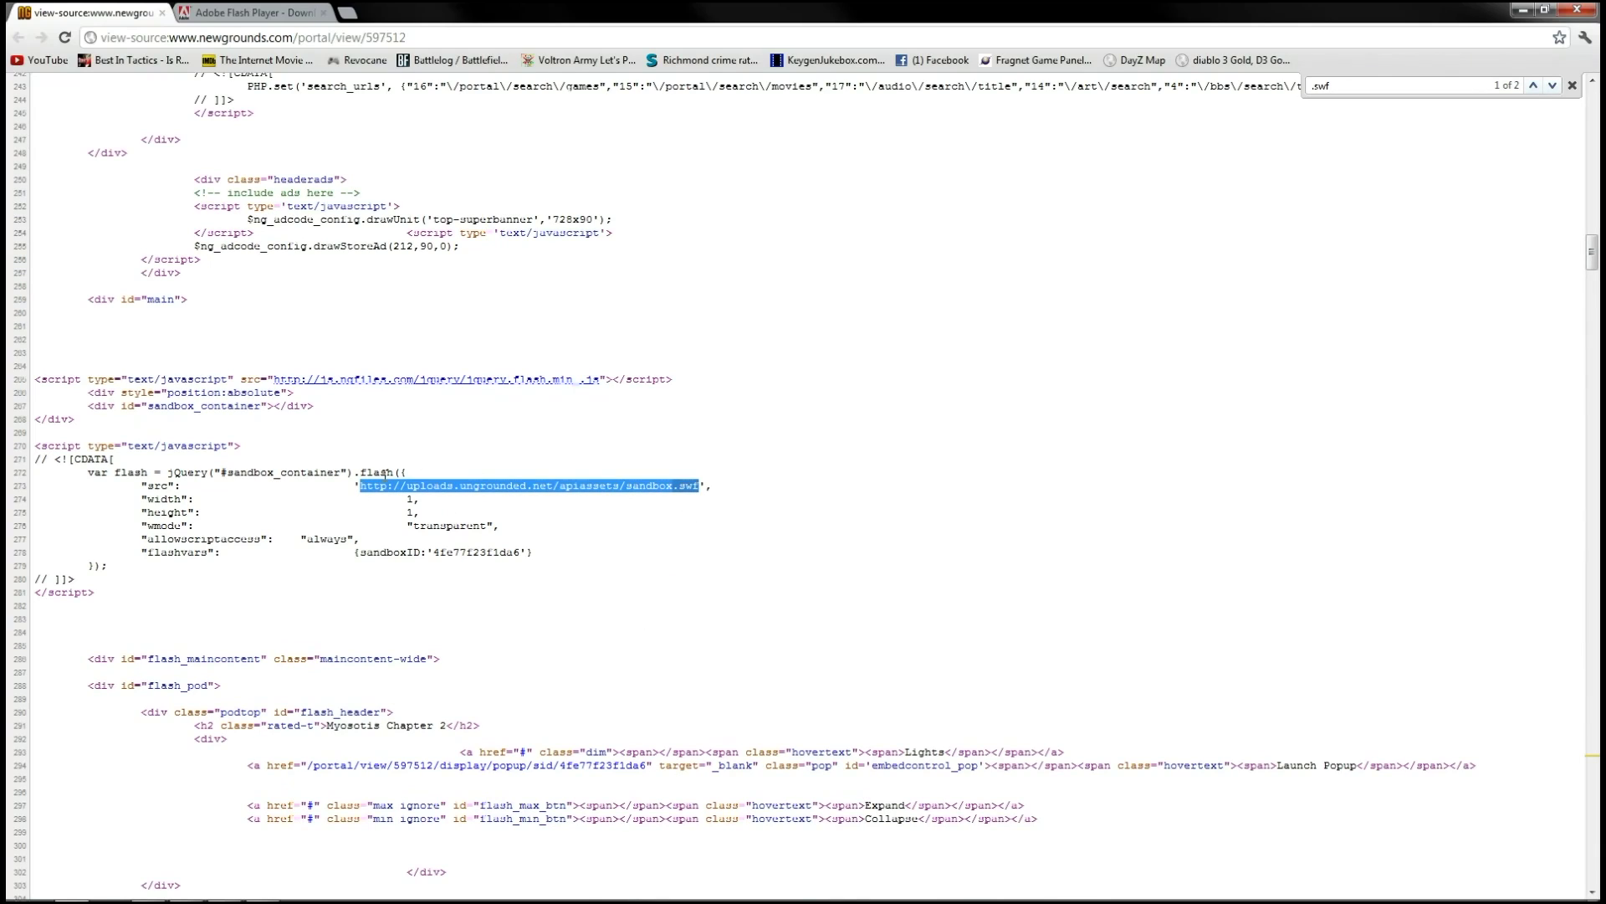
pyautogui.click(672, 492)
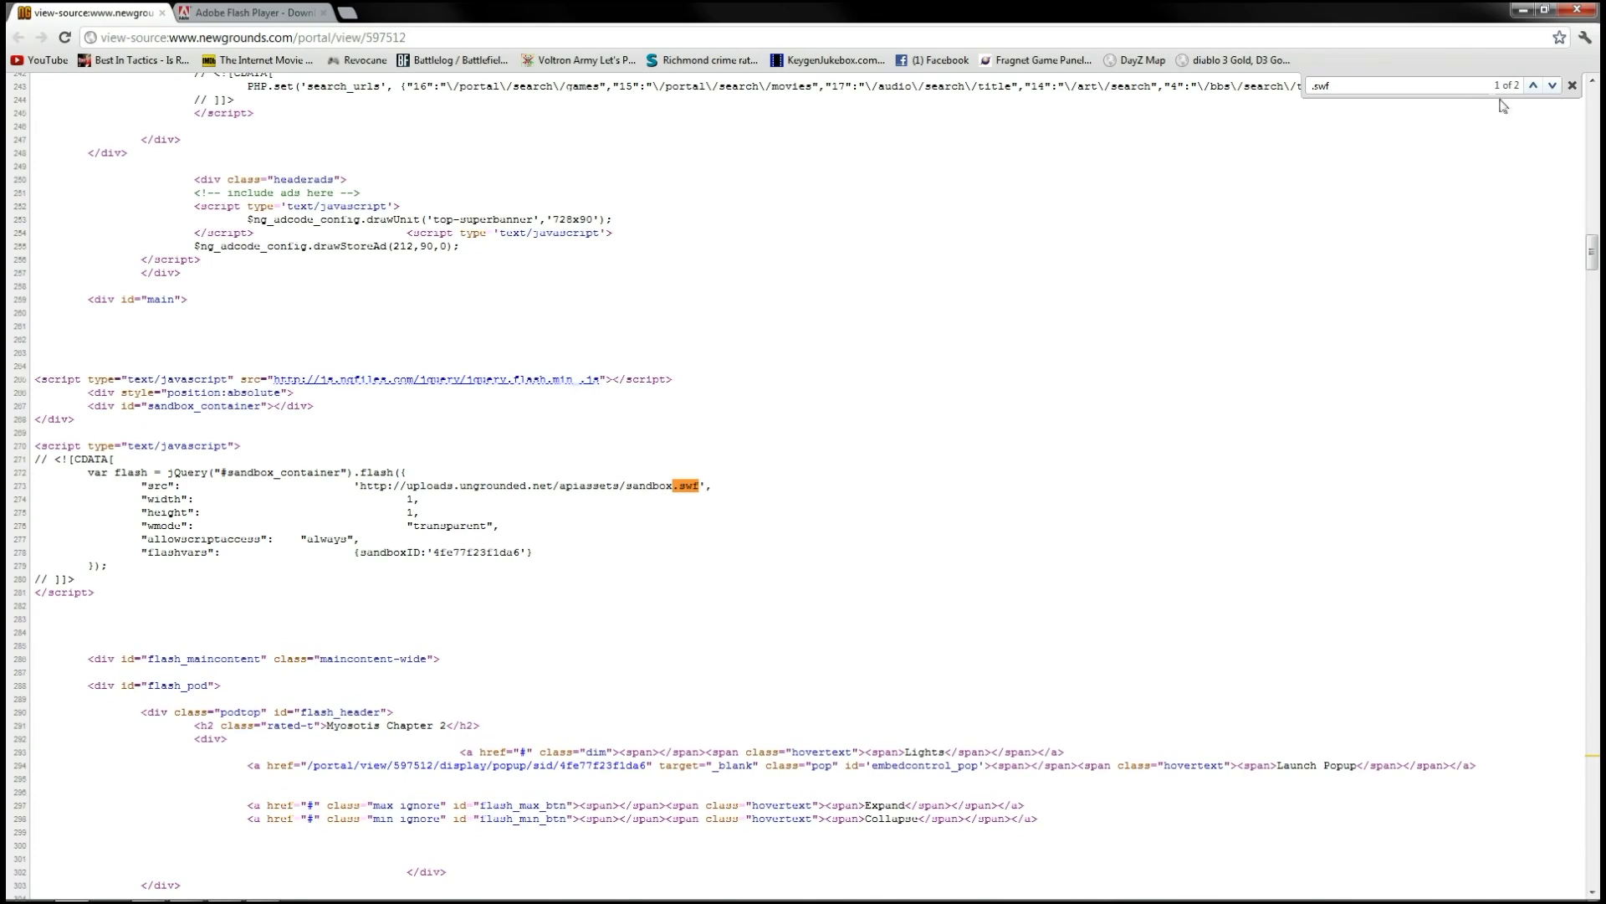
pyautogui.doubleClick(648, 487)
pyautogui.click(663, 505)
# Jump to the second .swf match and right-click the selected 597512_myo2_ng.swf URL on line 1093.
pyautogui.click(1552, 87)
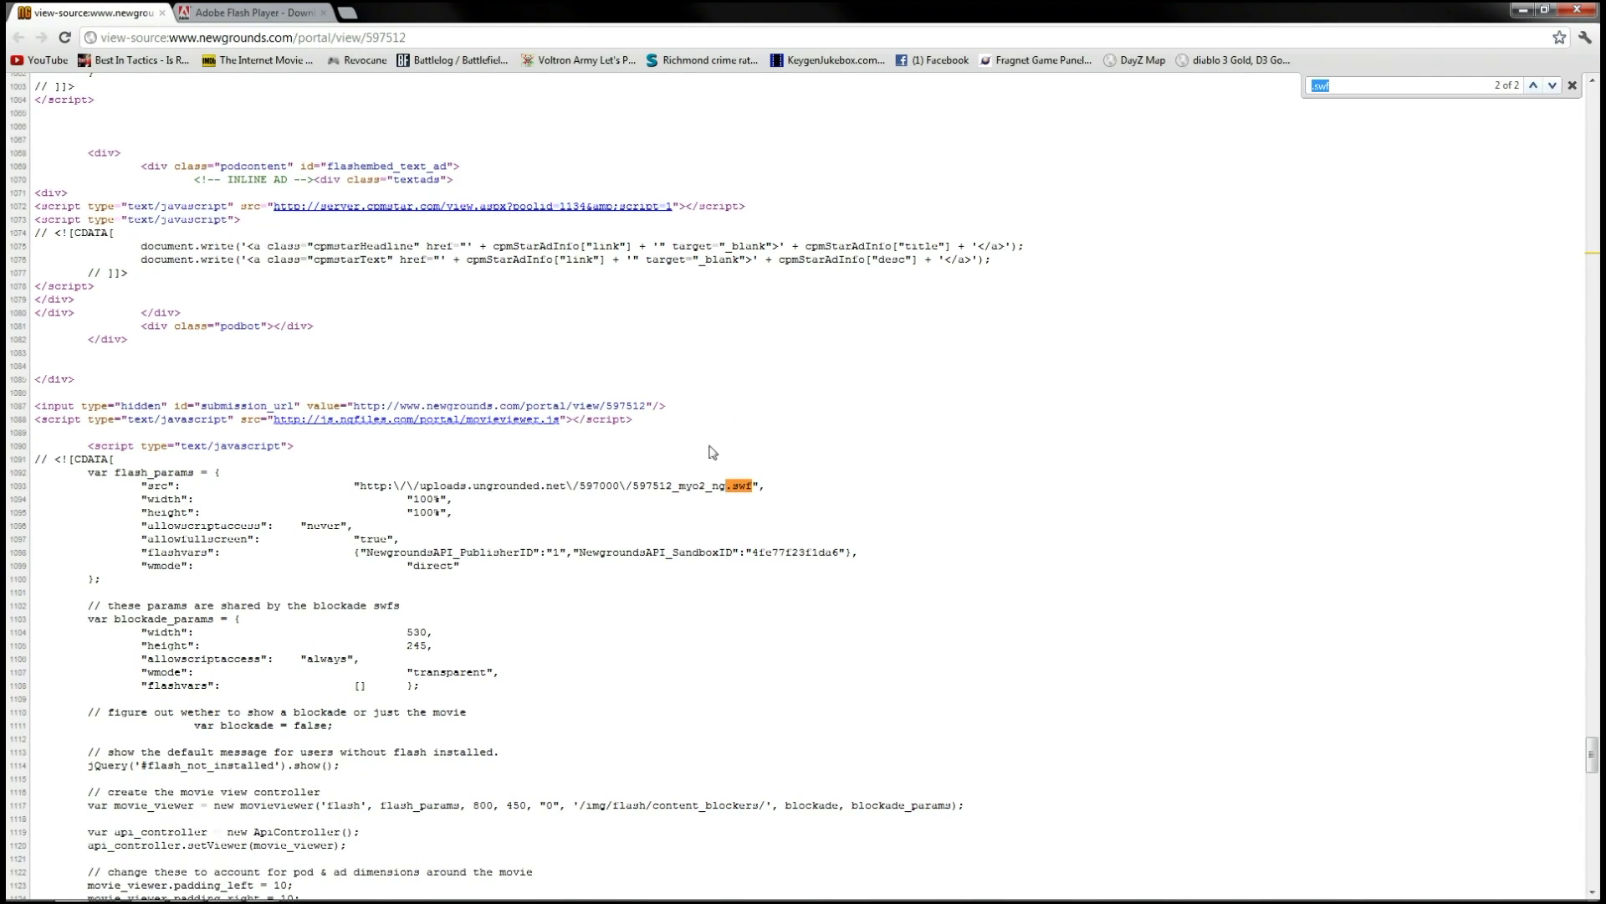
pyautogui.click(682, 499)
pyautogui.moveTo(682, 474); pyautogui.dragTo(695, 487)
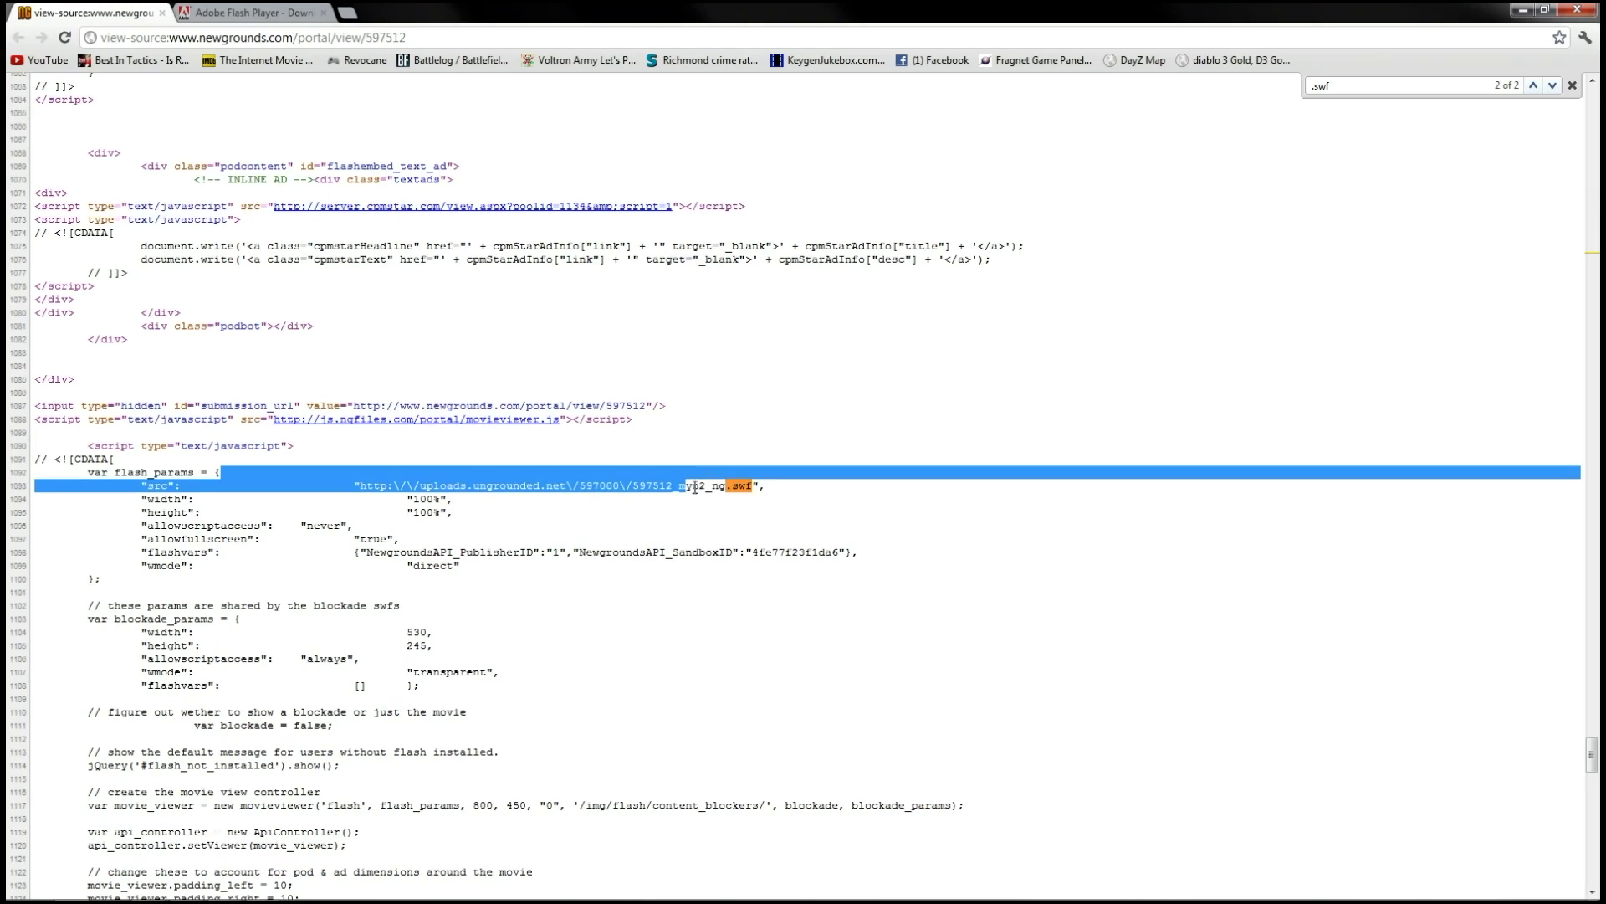
pyautogui.doubleClick(682, 487)
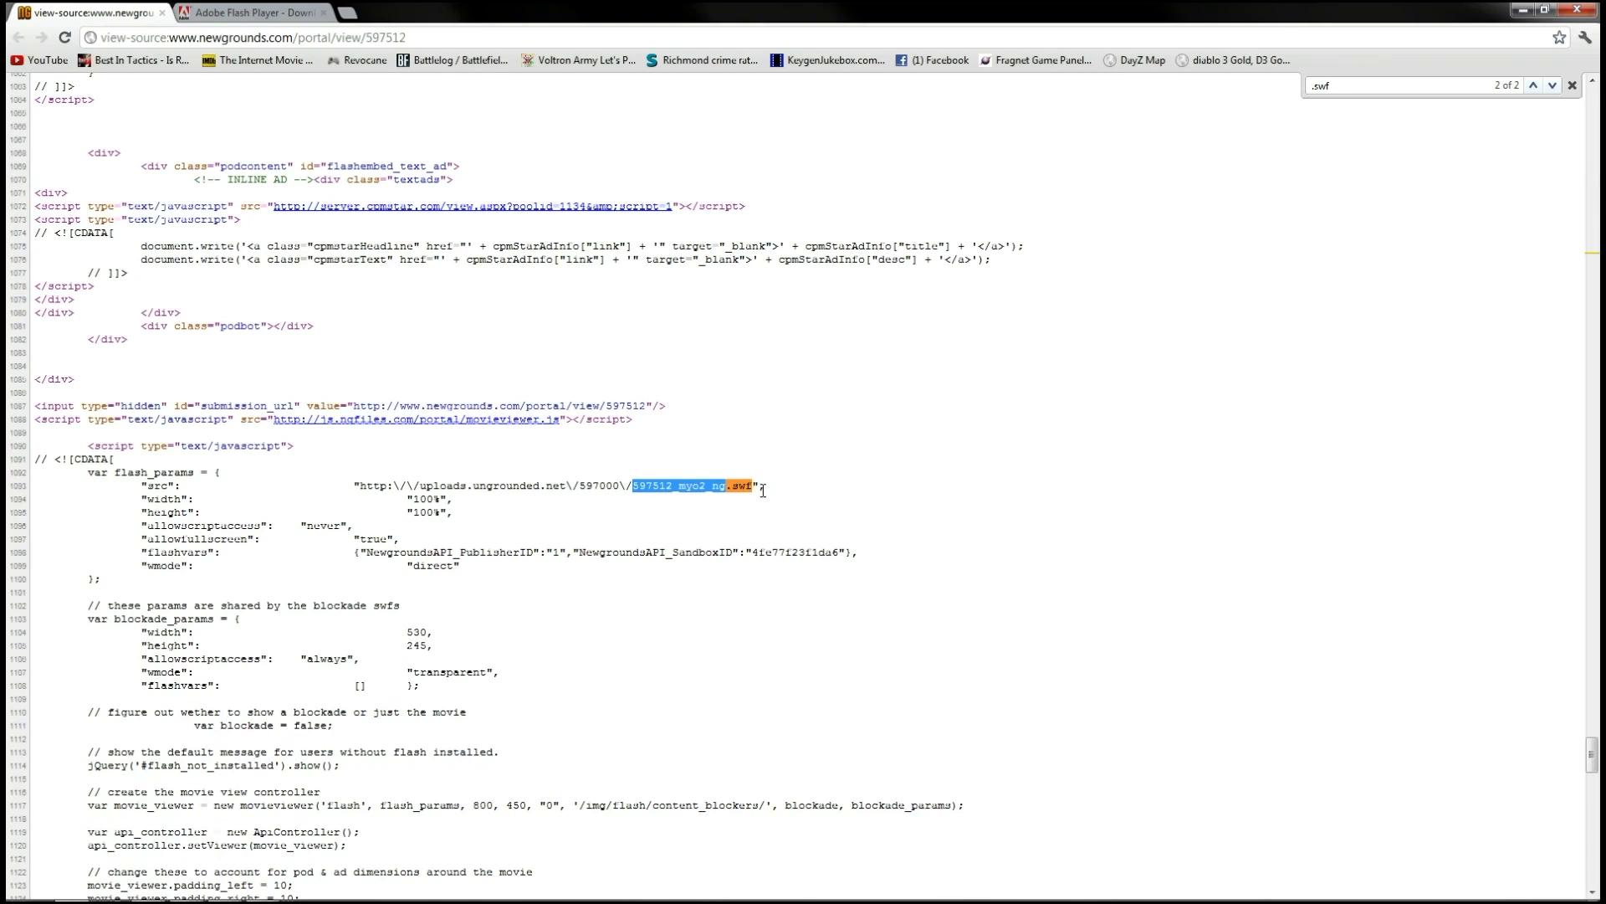
pyautogui.moveTo(750, 485); pyautogui.dragTo(420, 486)
pyautogui.rightClick(441, 481)
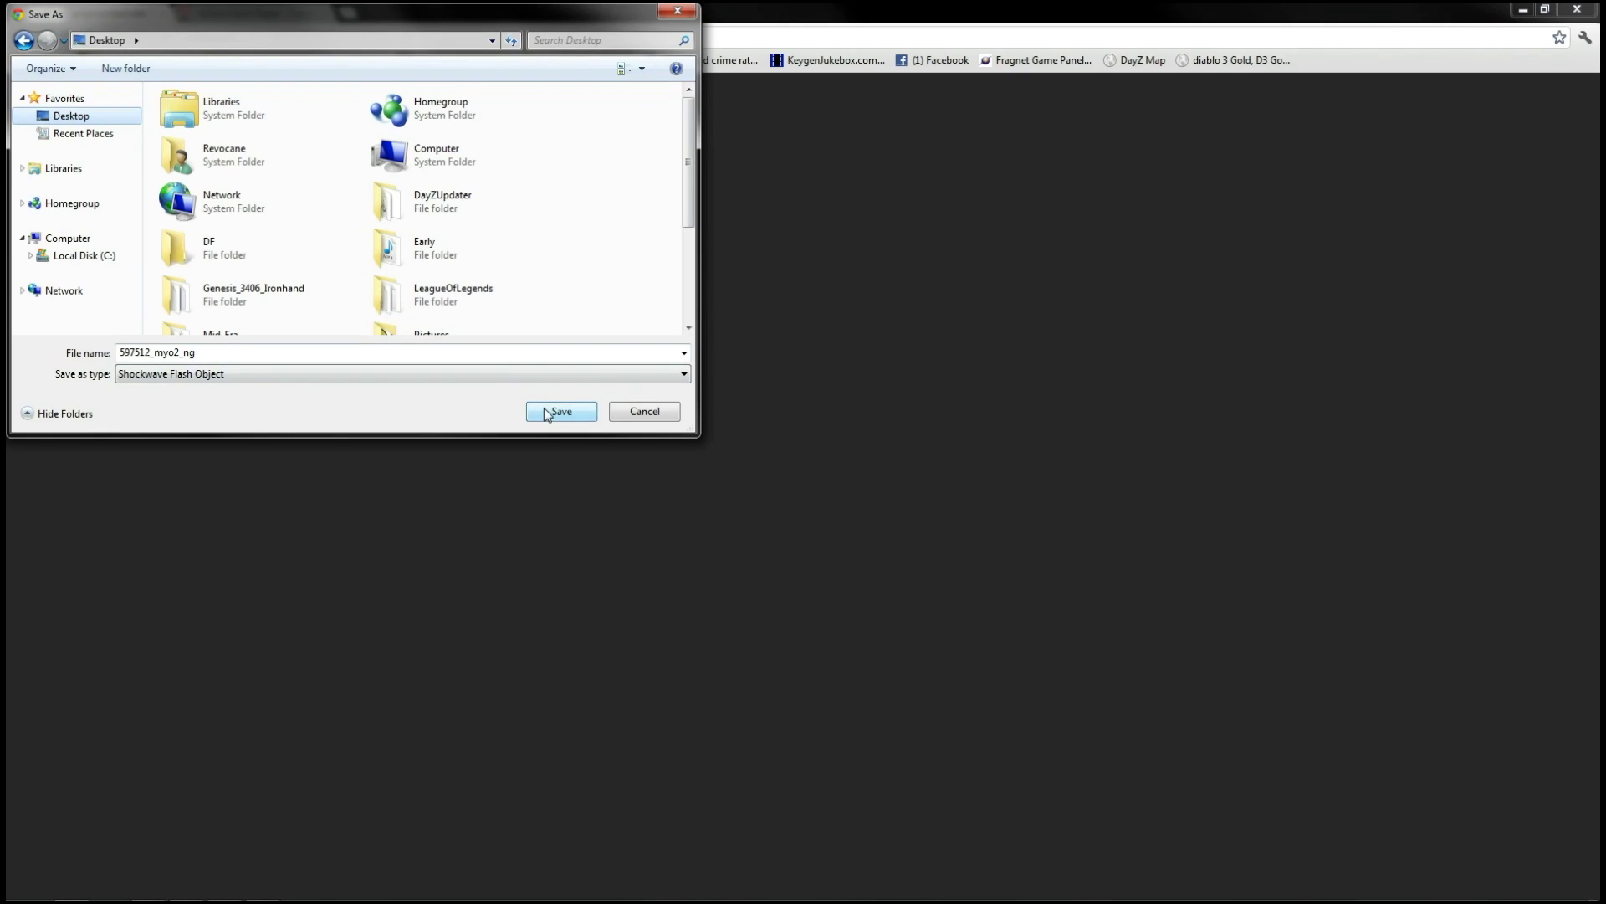
# Save 597512_myo2_ng.swf to the Desktop and switch to the Adobe Flash Player downloads tab.
pyautogui.click(548, 410)
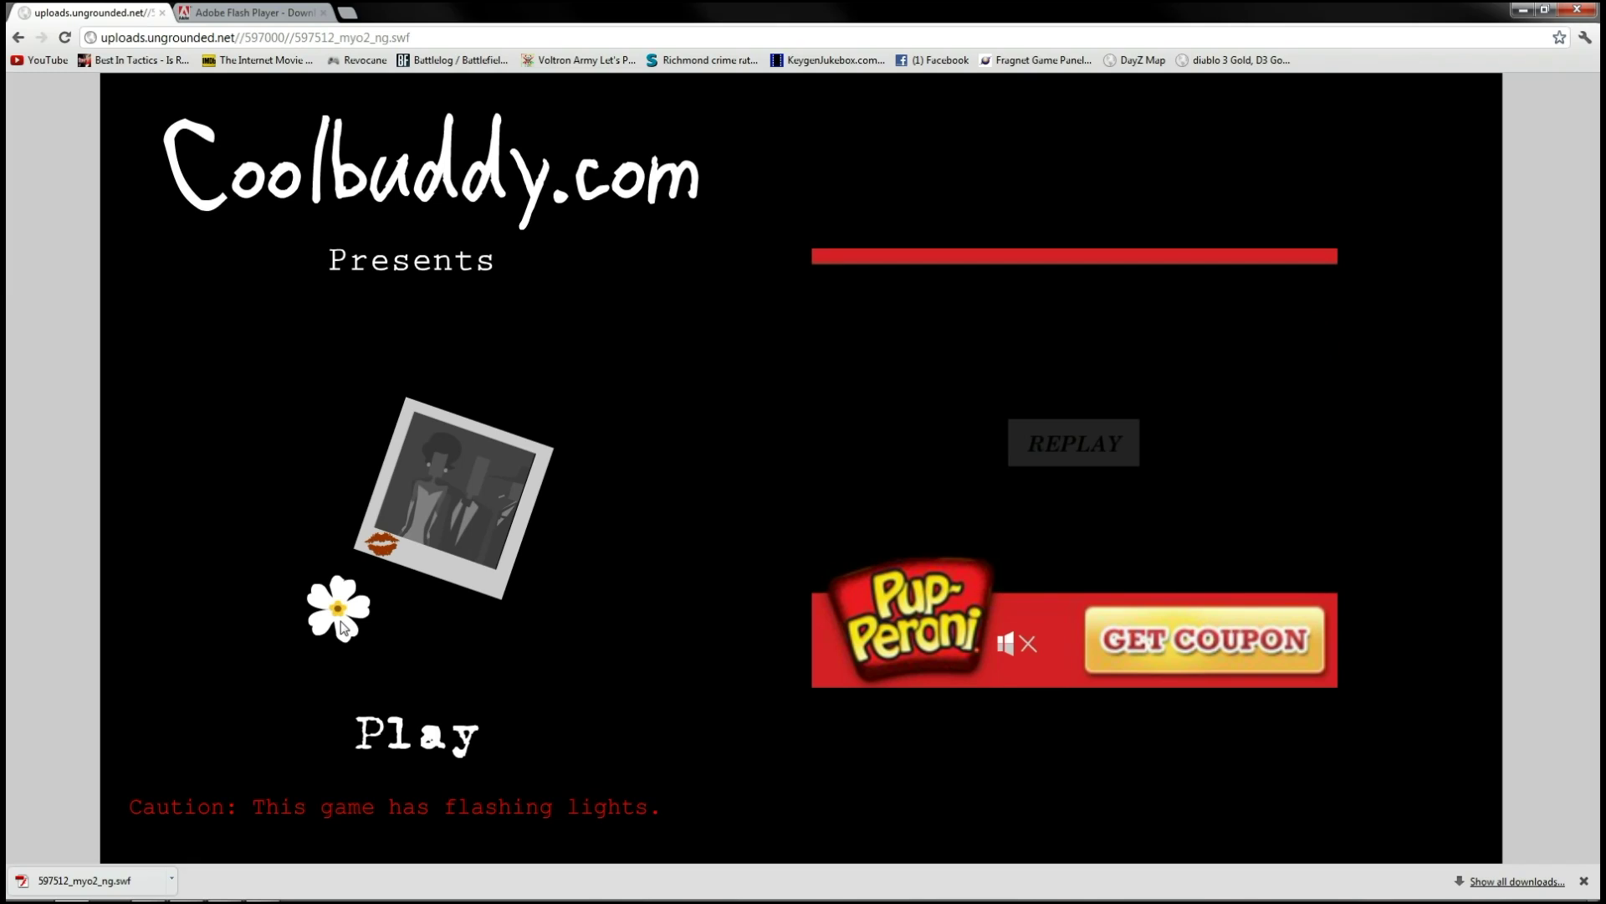
pyautogui.click(276, 12)
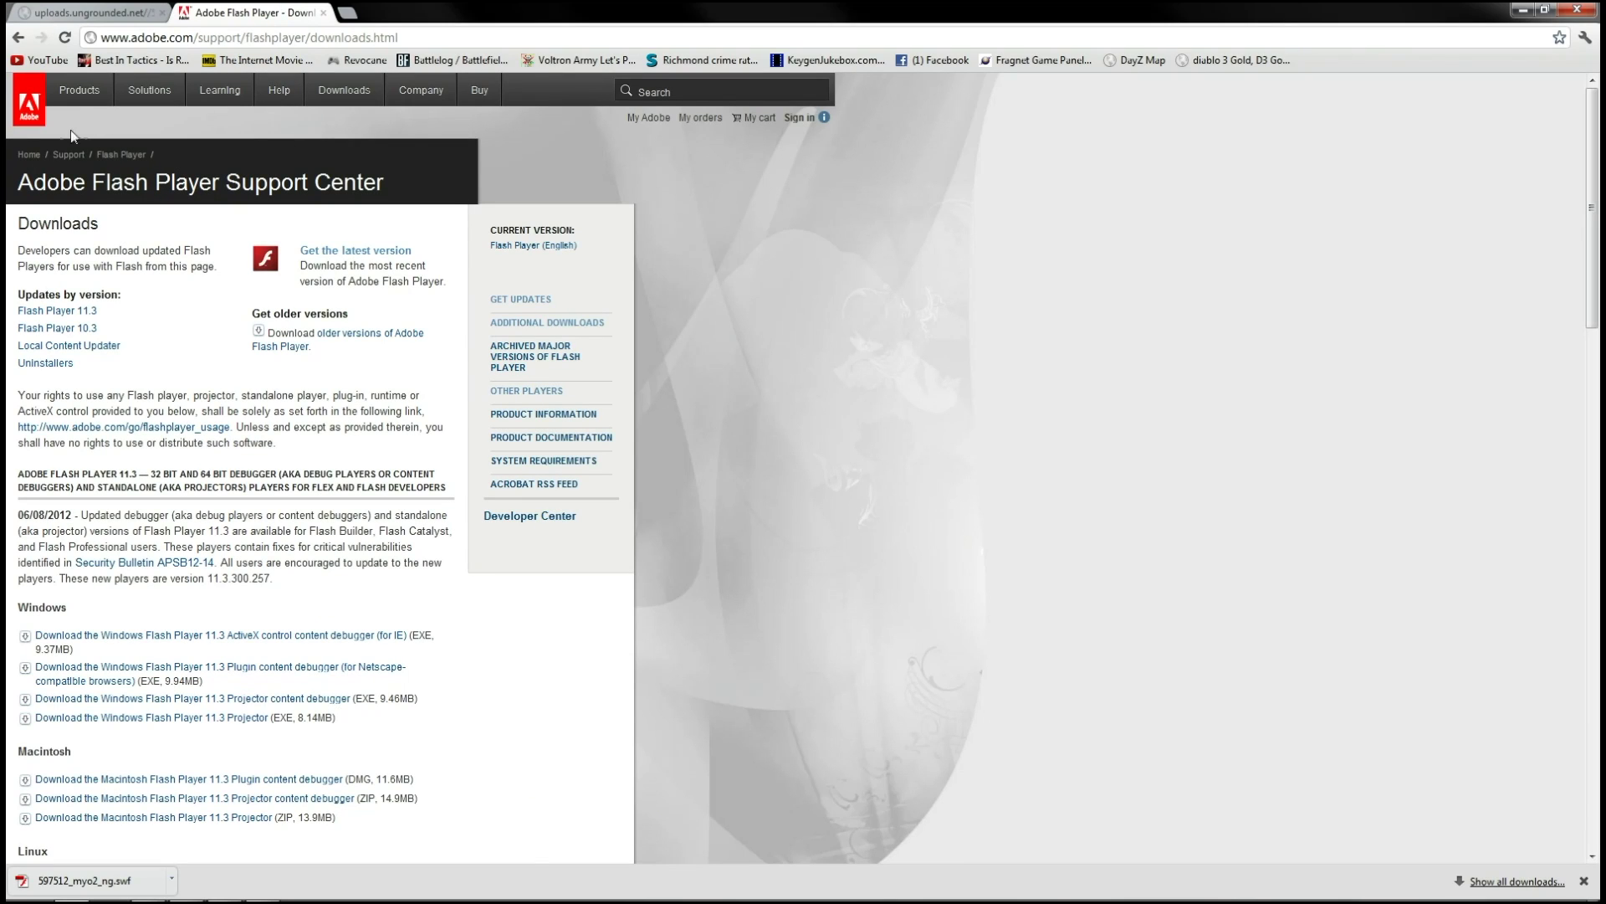
# Download the Windows Flash Player 11.3 Projector from the Adobe support downloads page.
pyautogui.moveTo(27, 226); pyautogui.dragTo(98, 224)
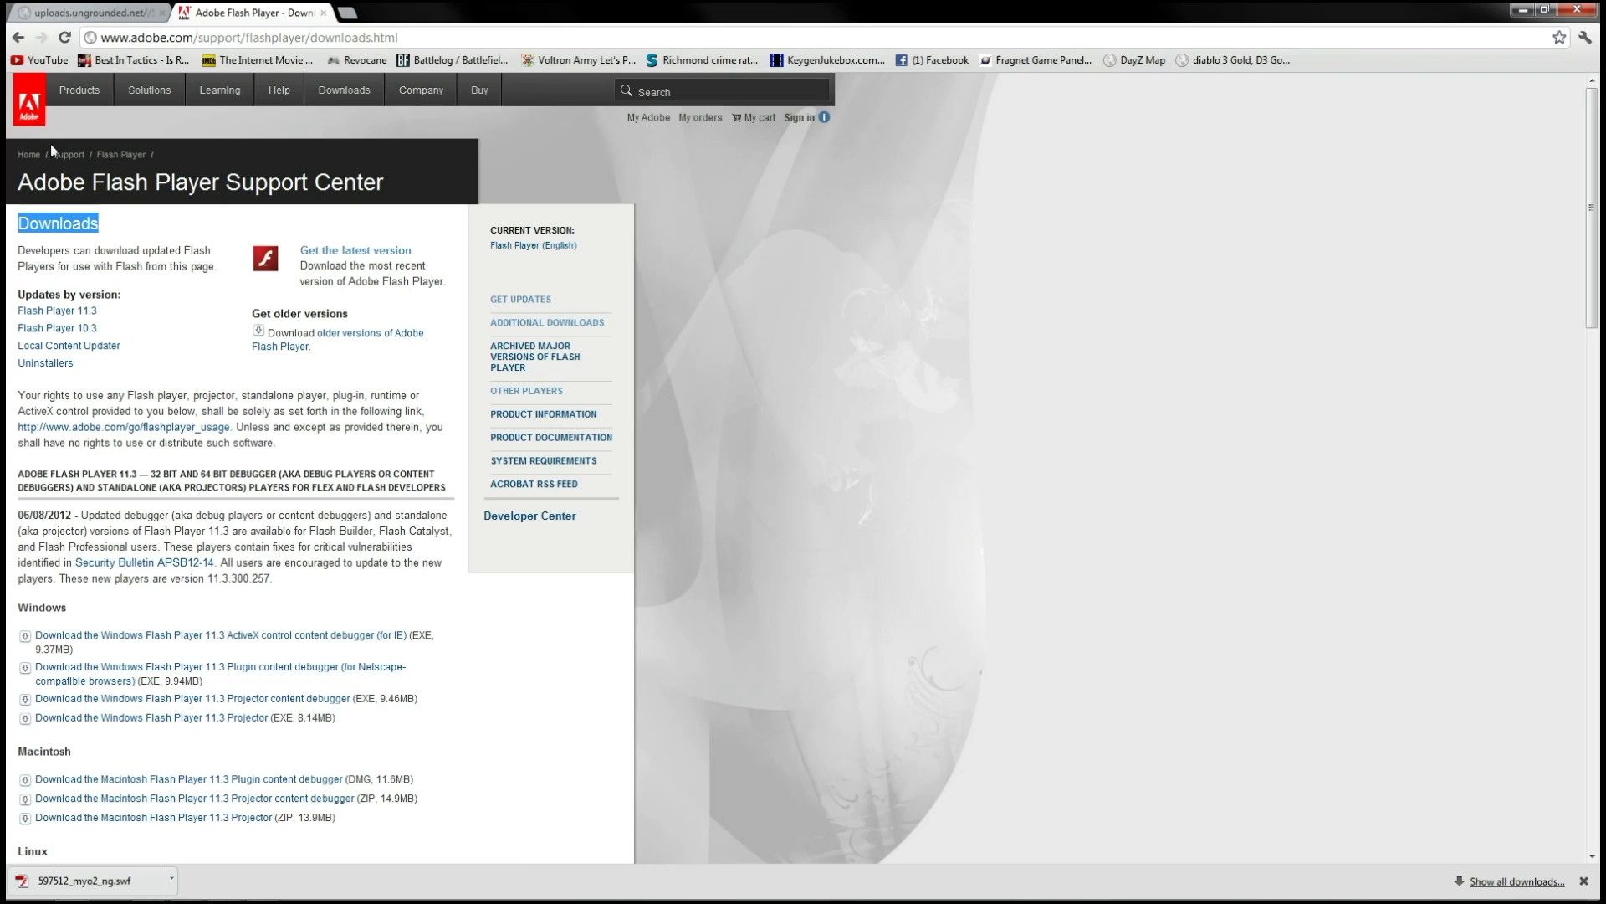
pyautogui.click(171, 248)
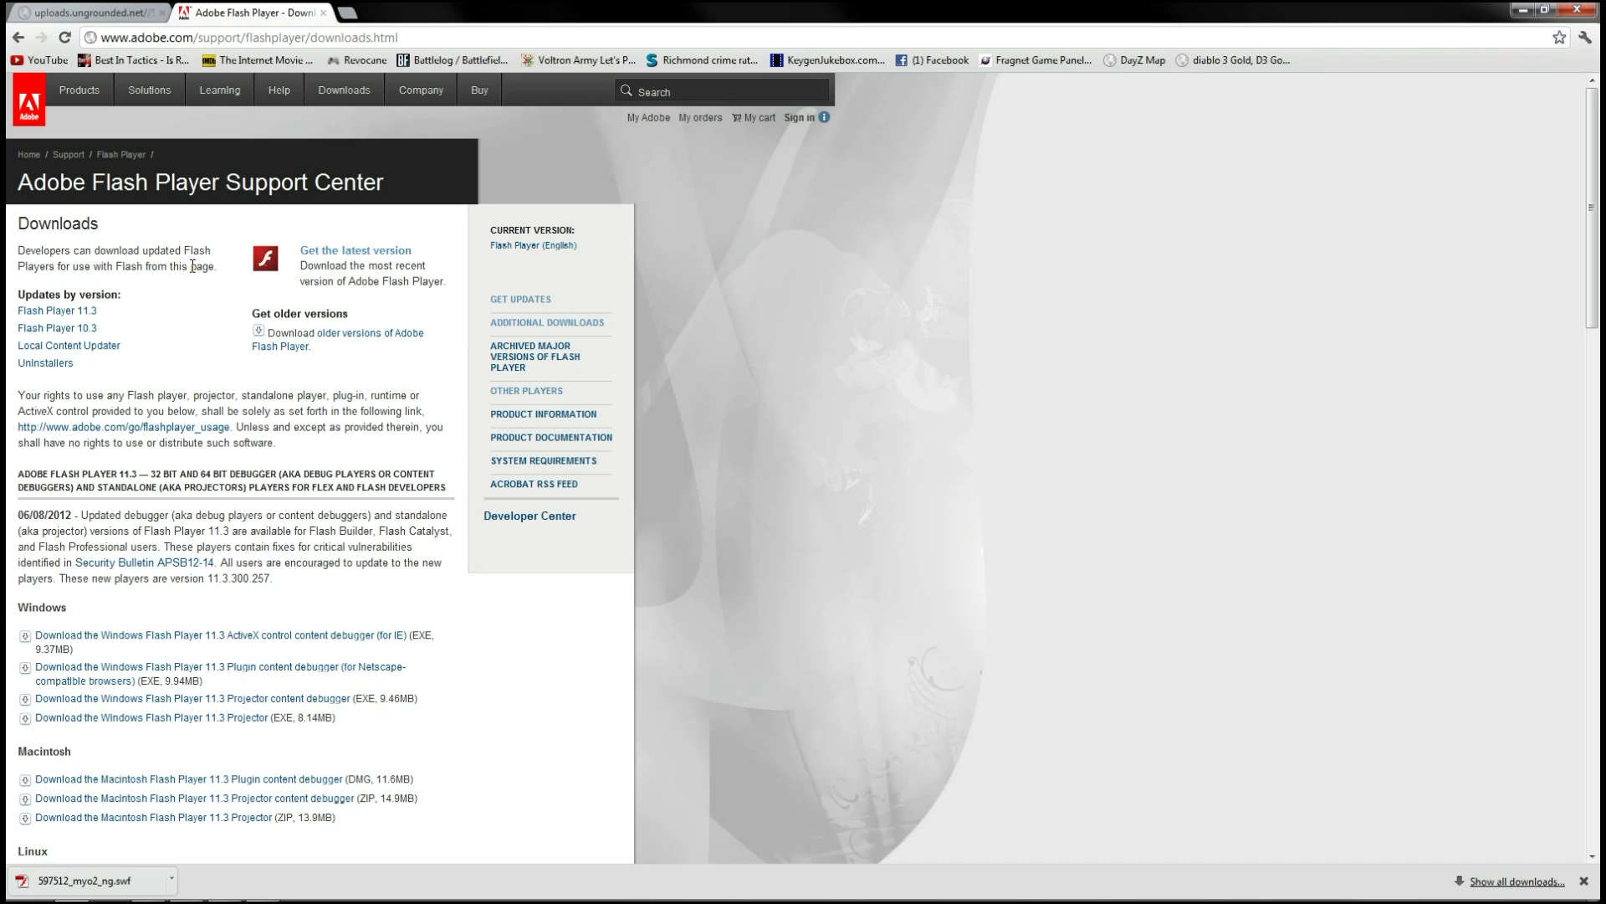
pyautogui.scroll(-2, 198, 352)
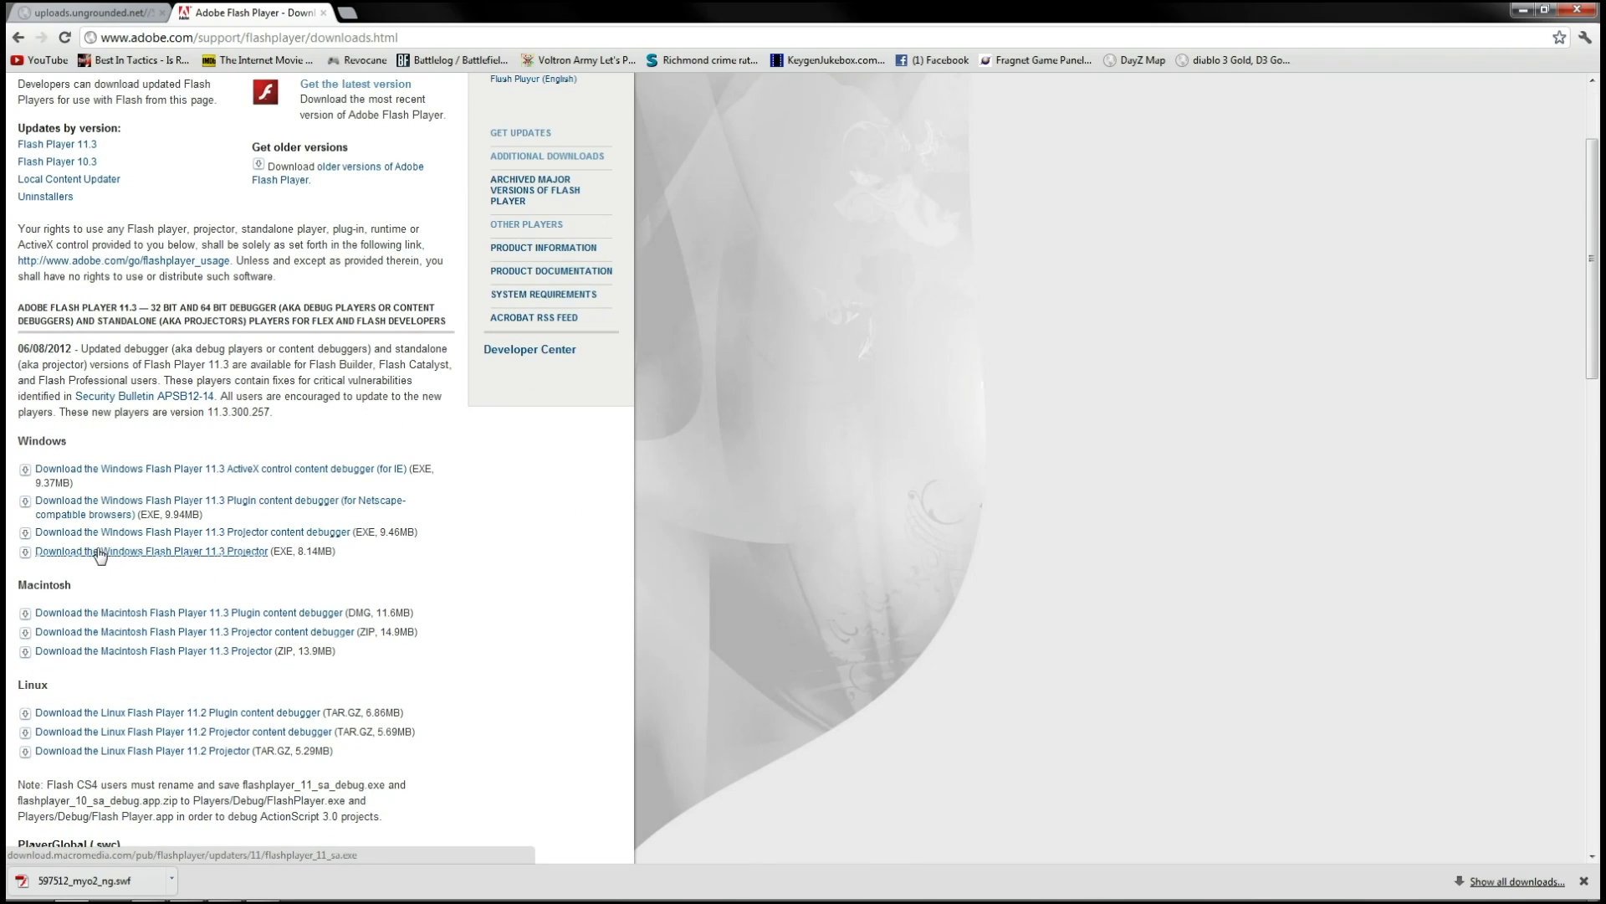
pyautogui.click(179, 554)
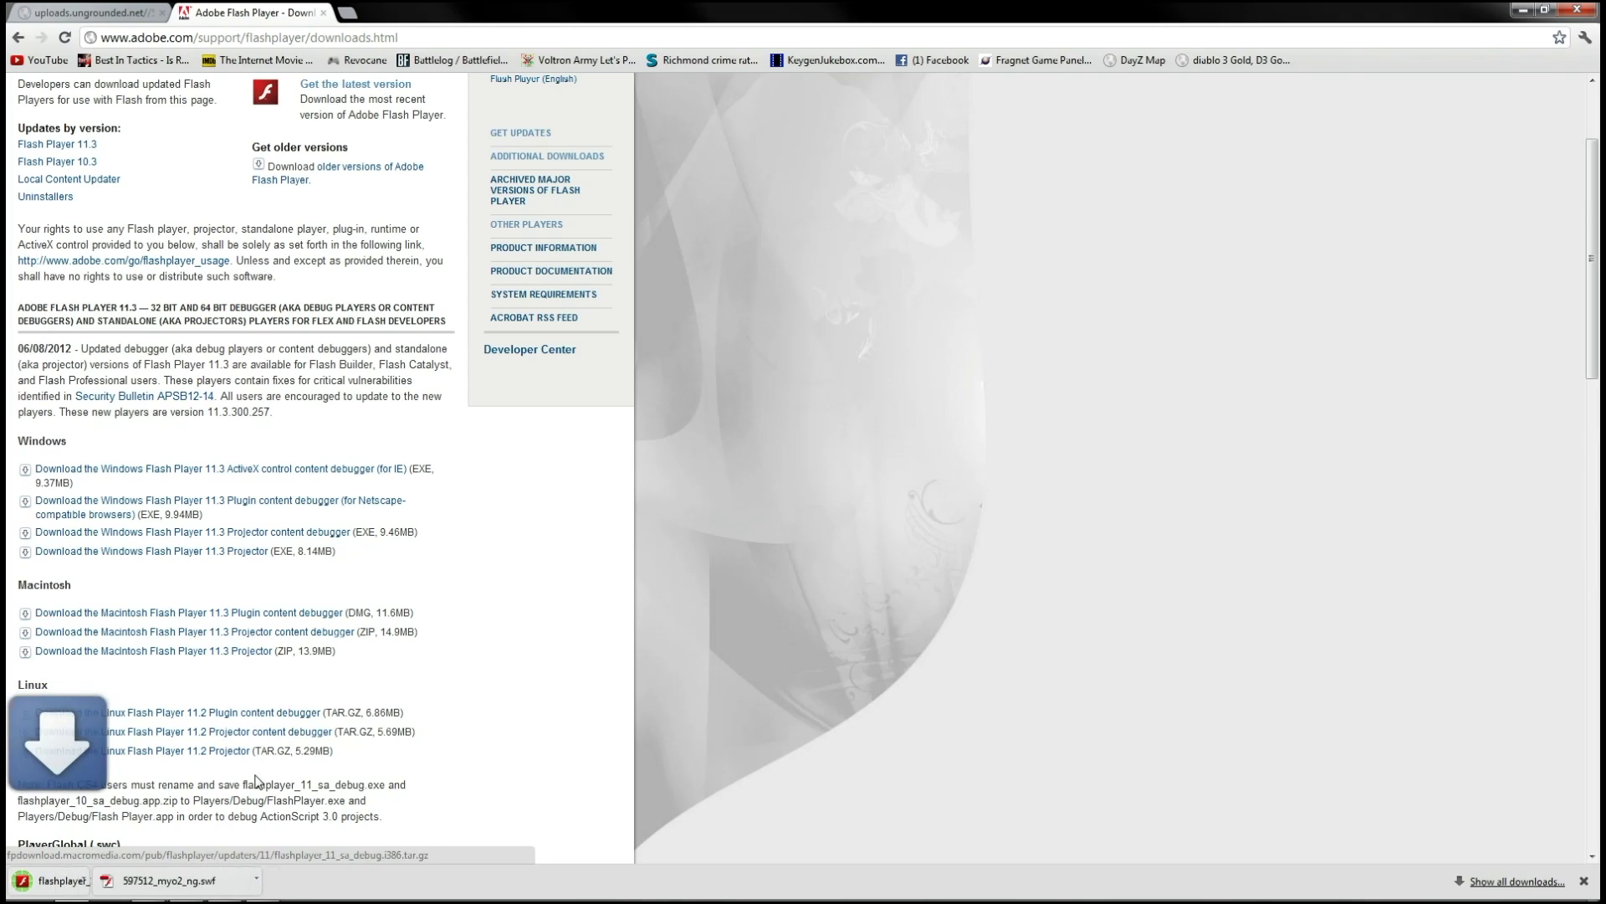
# Run the downloaded 11.3 Projector, opening an empty Flash Player 11 window.
pyautogui.click(86, 883)
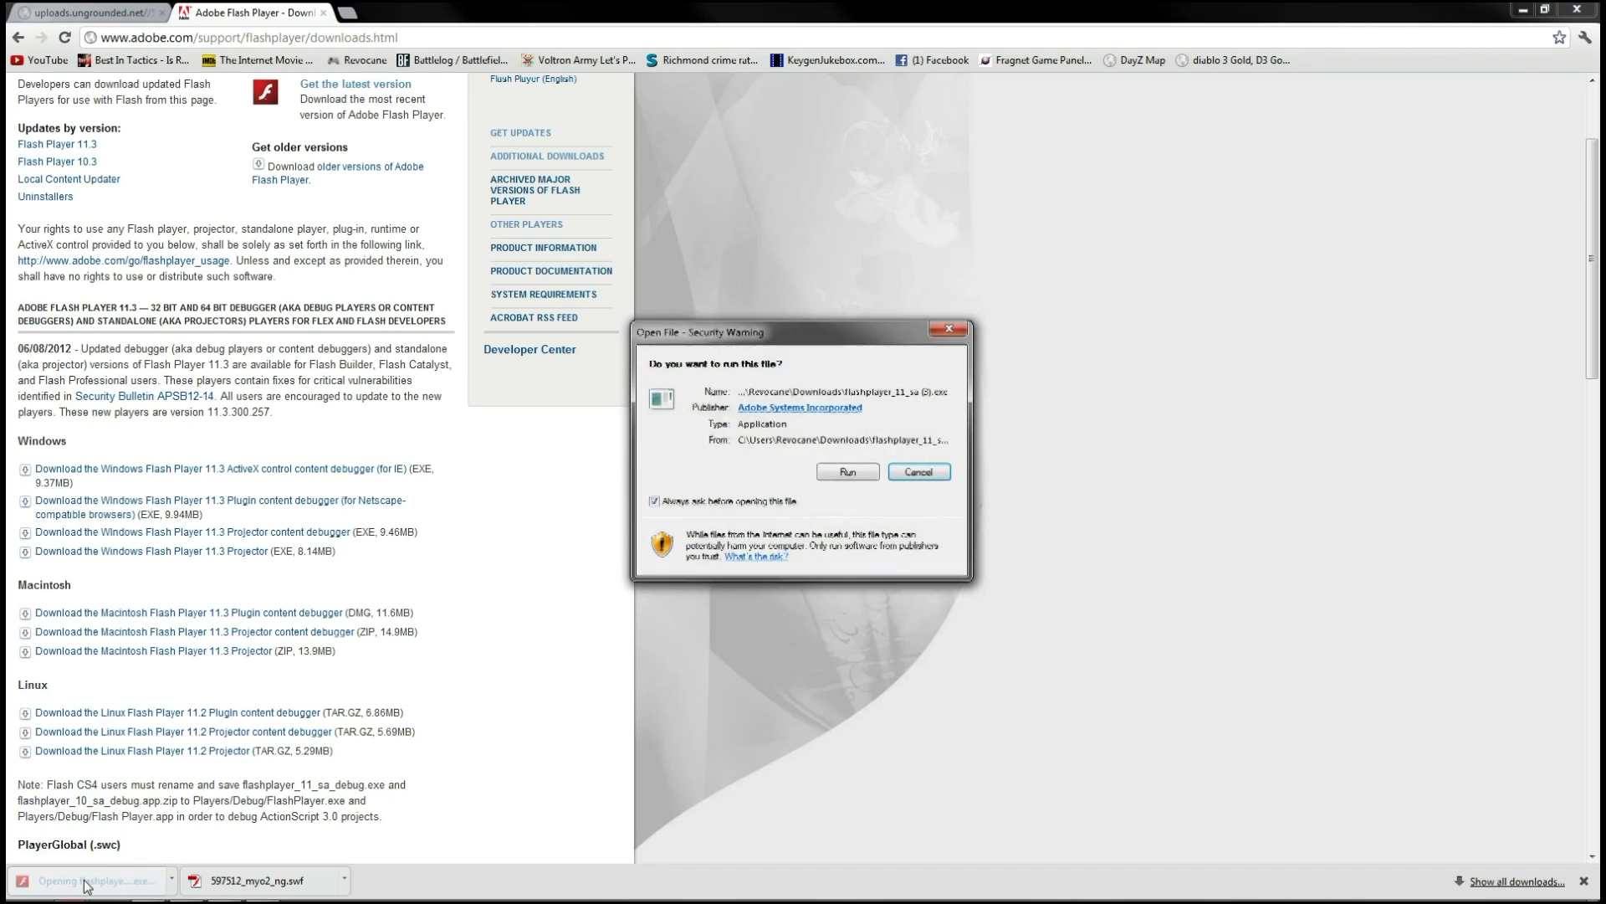
pyautogui.click(840, 476)
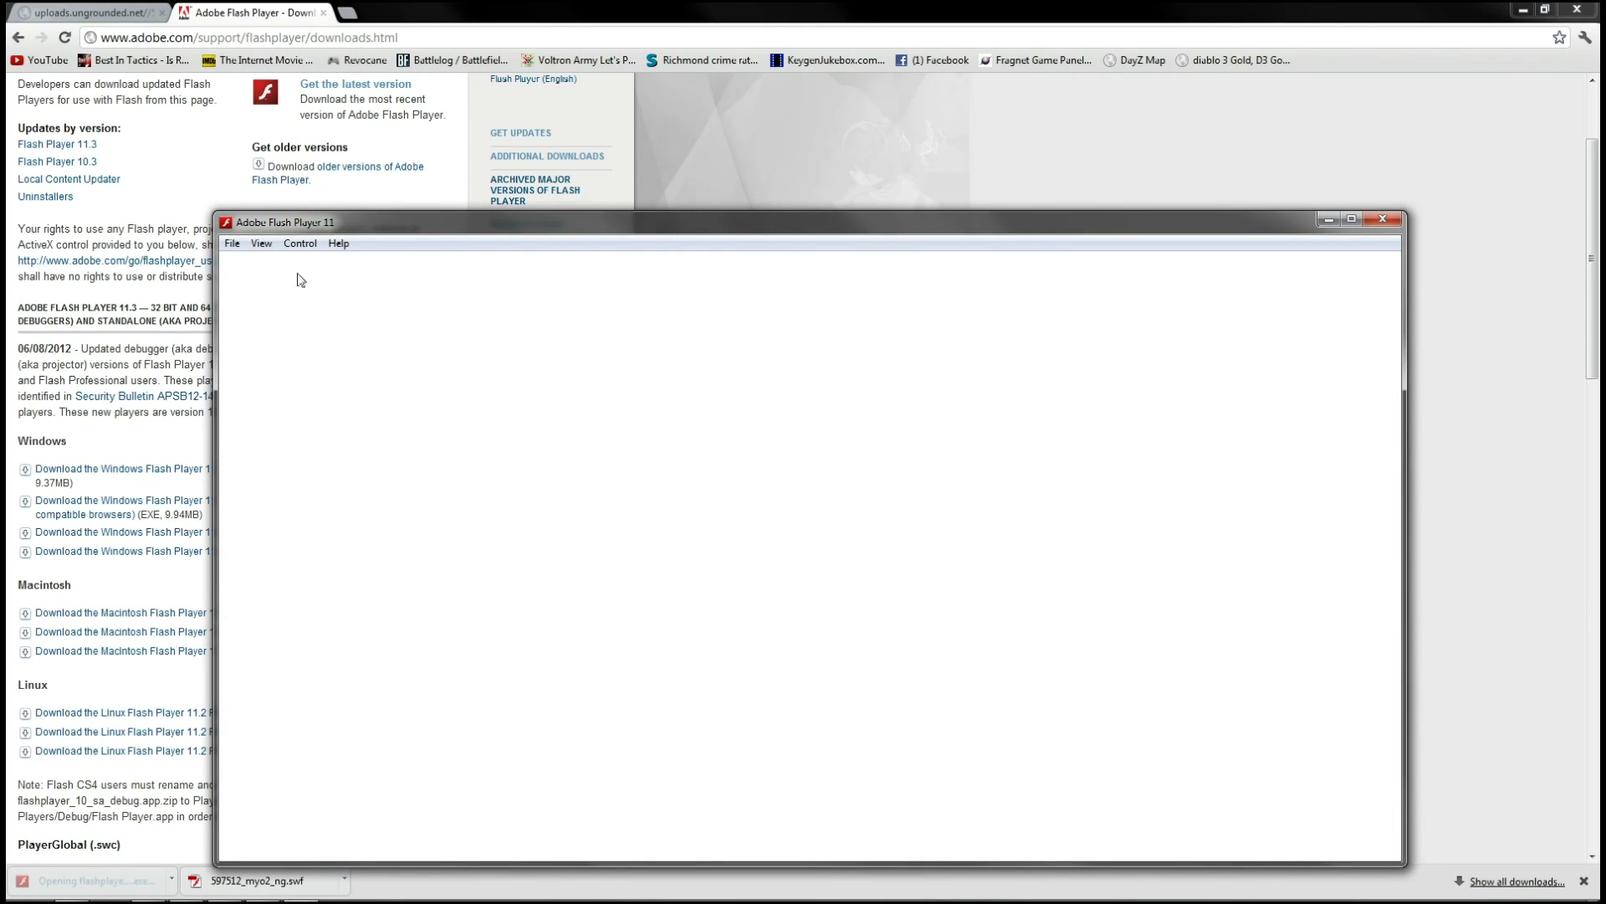
pyautogui.click(234, 244)
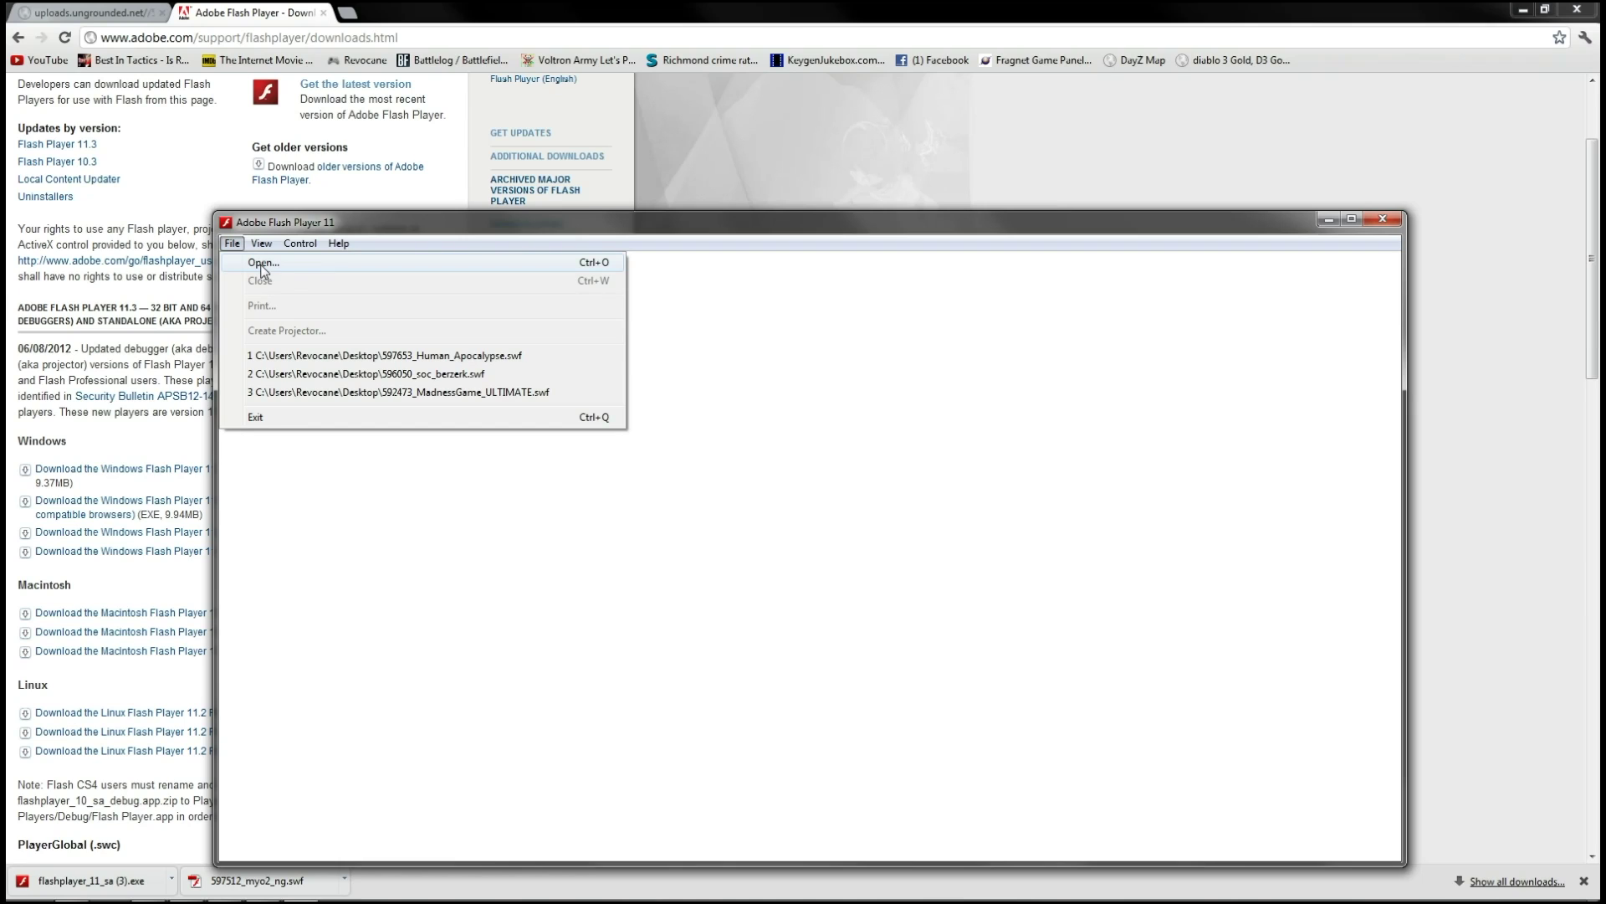
# Load 597512_myo2_ng.swf from the Desktop via File > Open, showing the Coolbuddy.com title screen.
pyautogui.click(264, 266)
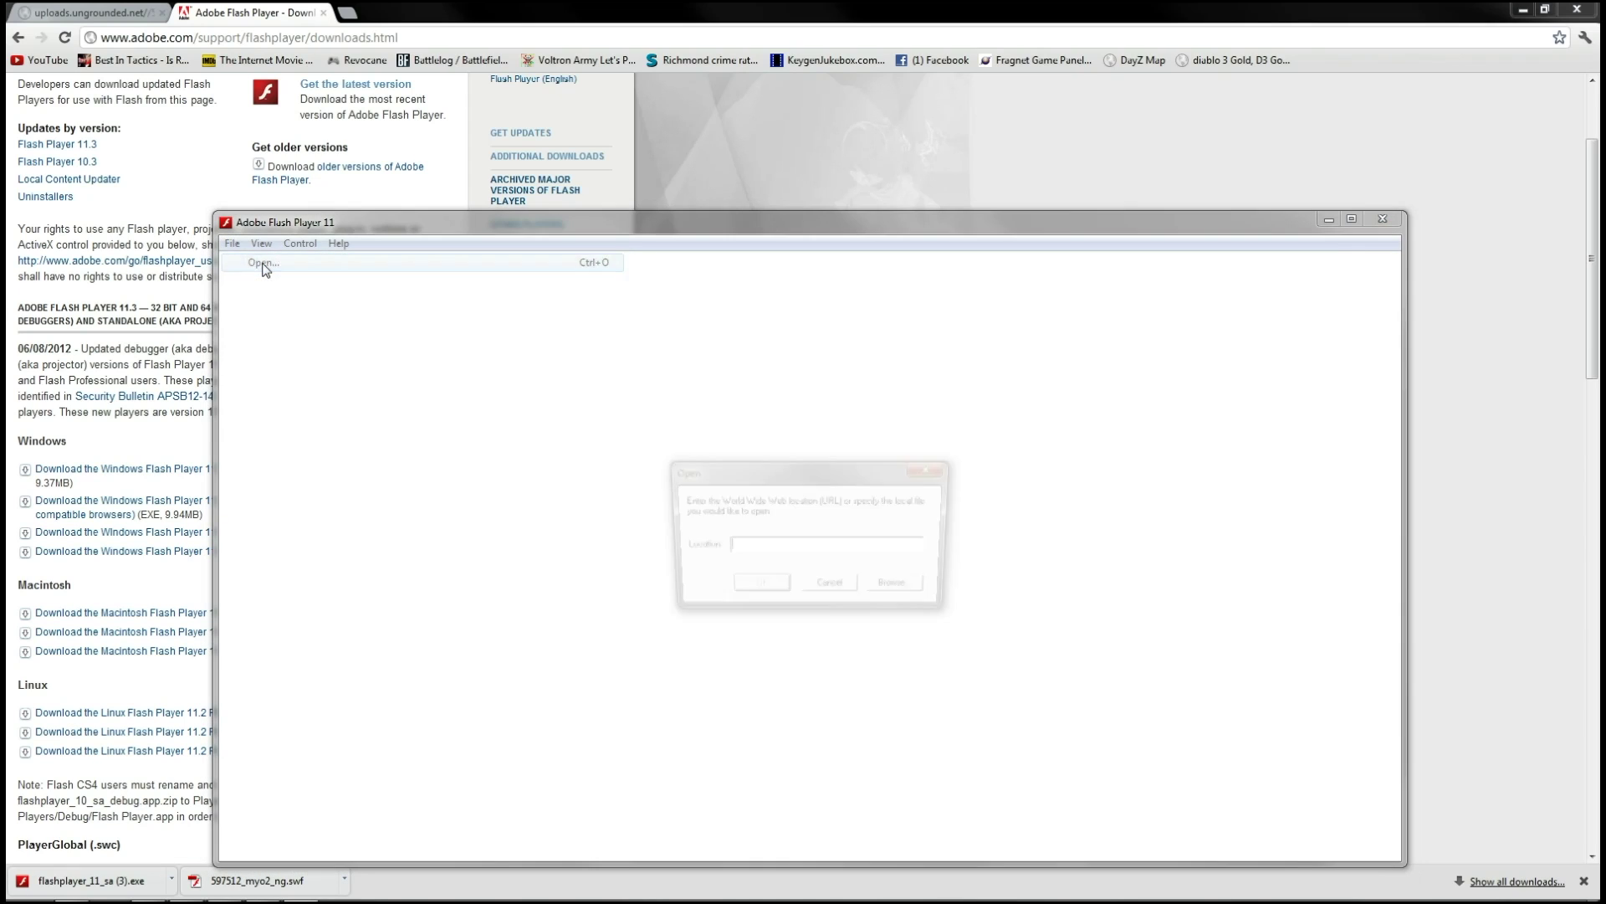
pyautogui.click(878, 594)
pyautogui.scroll(-10, 897, 682)
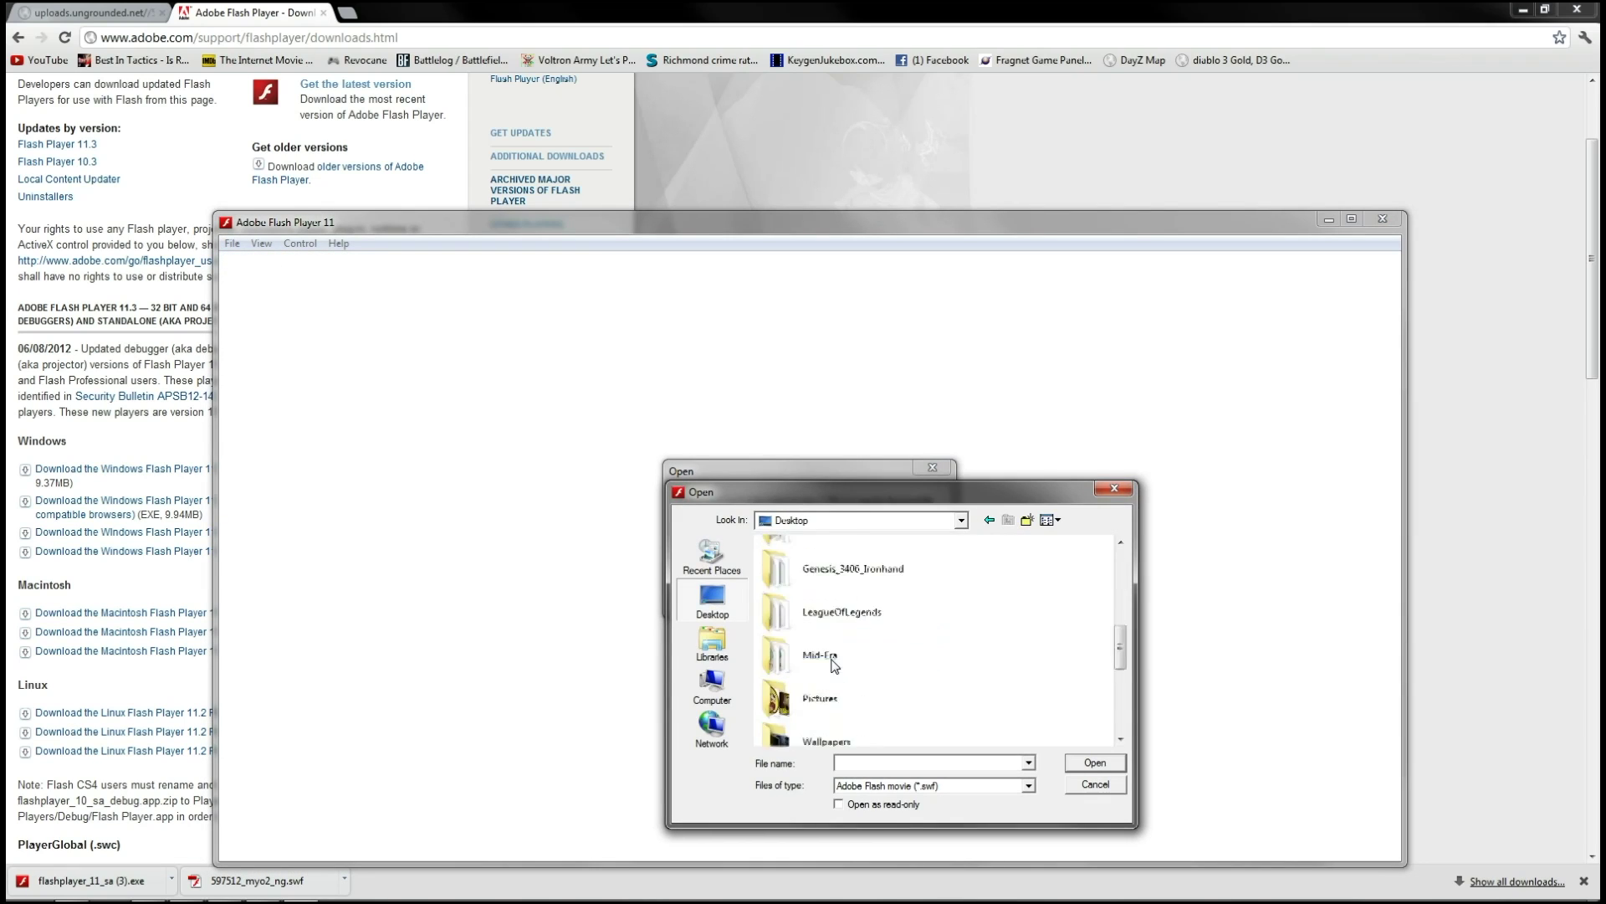
pyautogui.click(856, 634)
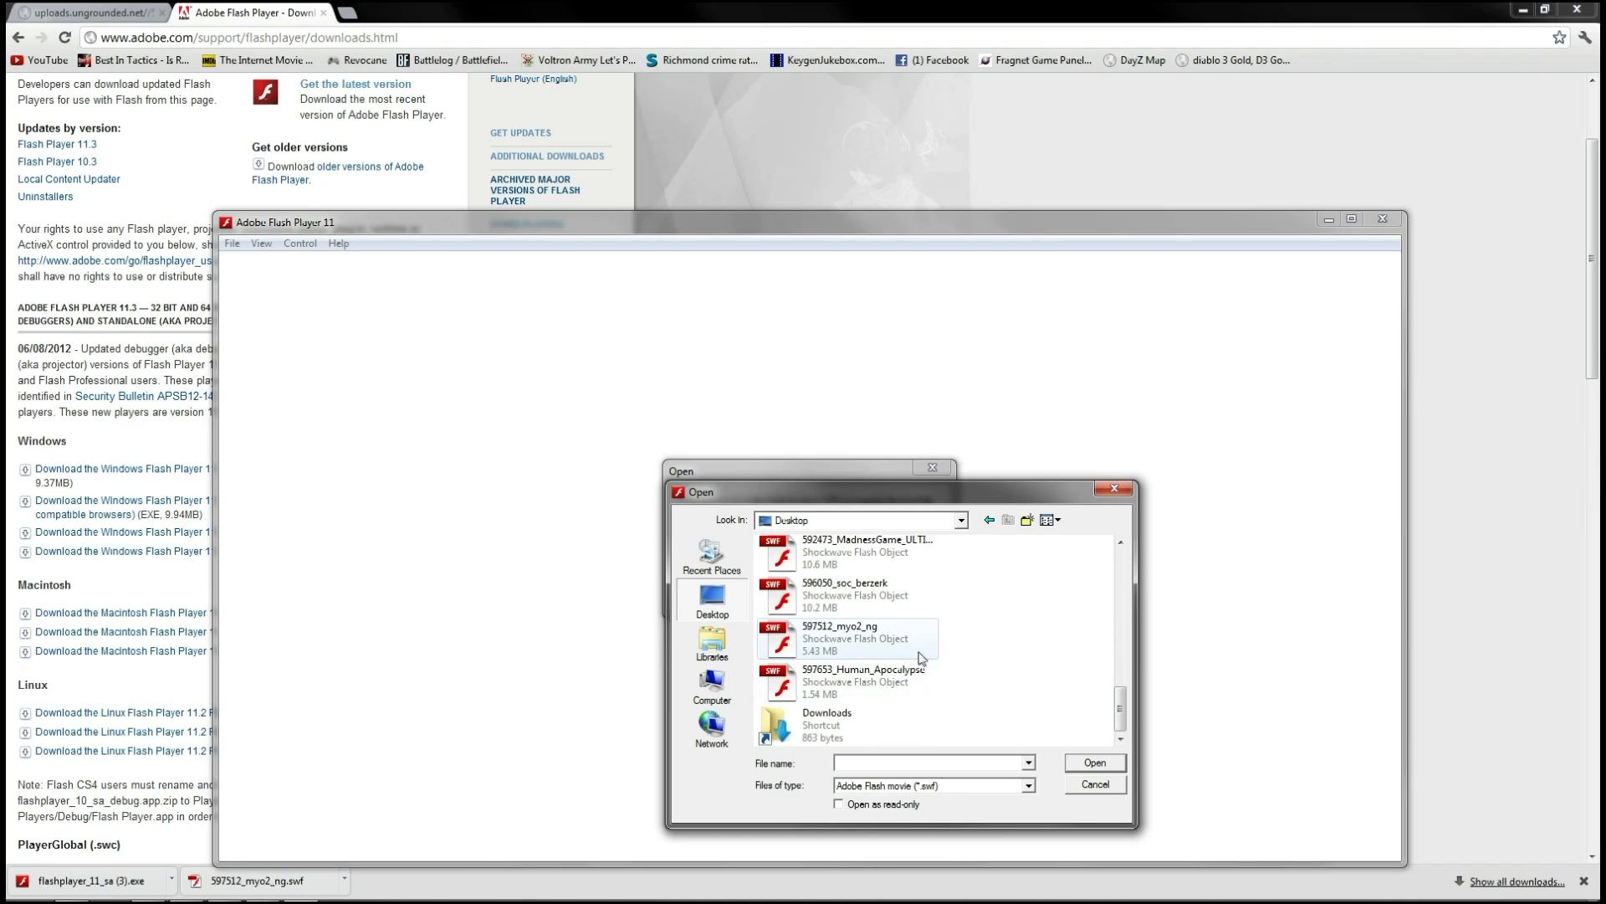
pyautogui.doubleClick(856, 634)
pyautogui.click(761, 590)
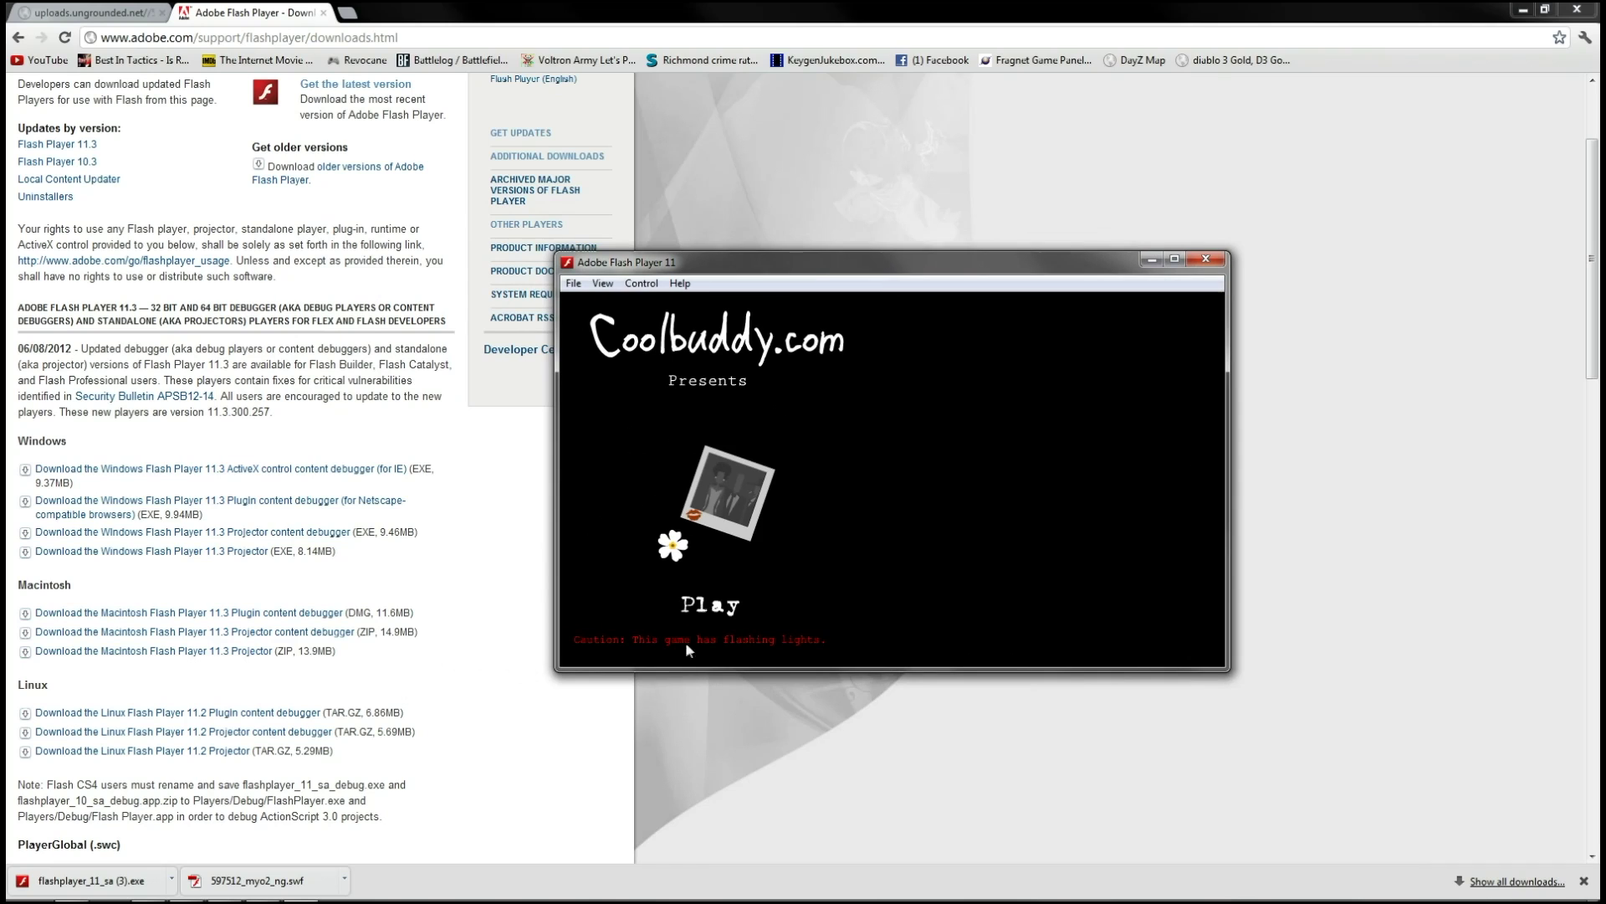
# Maximize the Flash Player window, then restore it to its smaller size.
pyautogui.click(1174, 258)
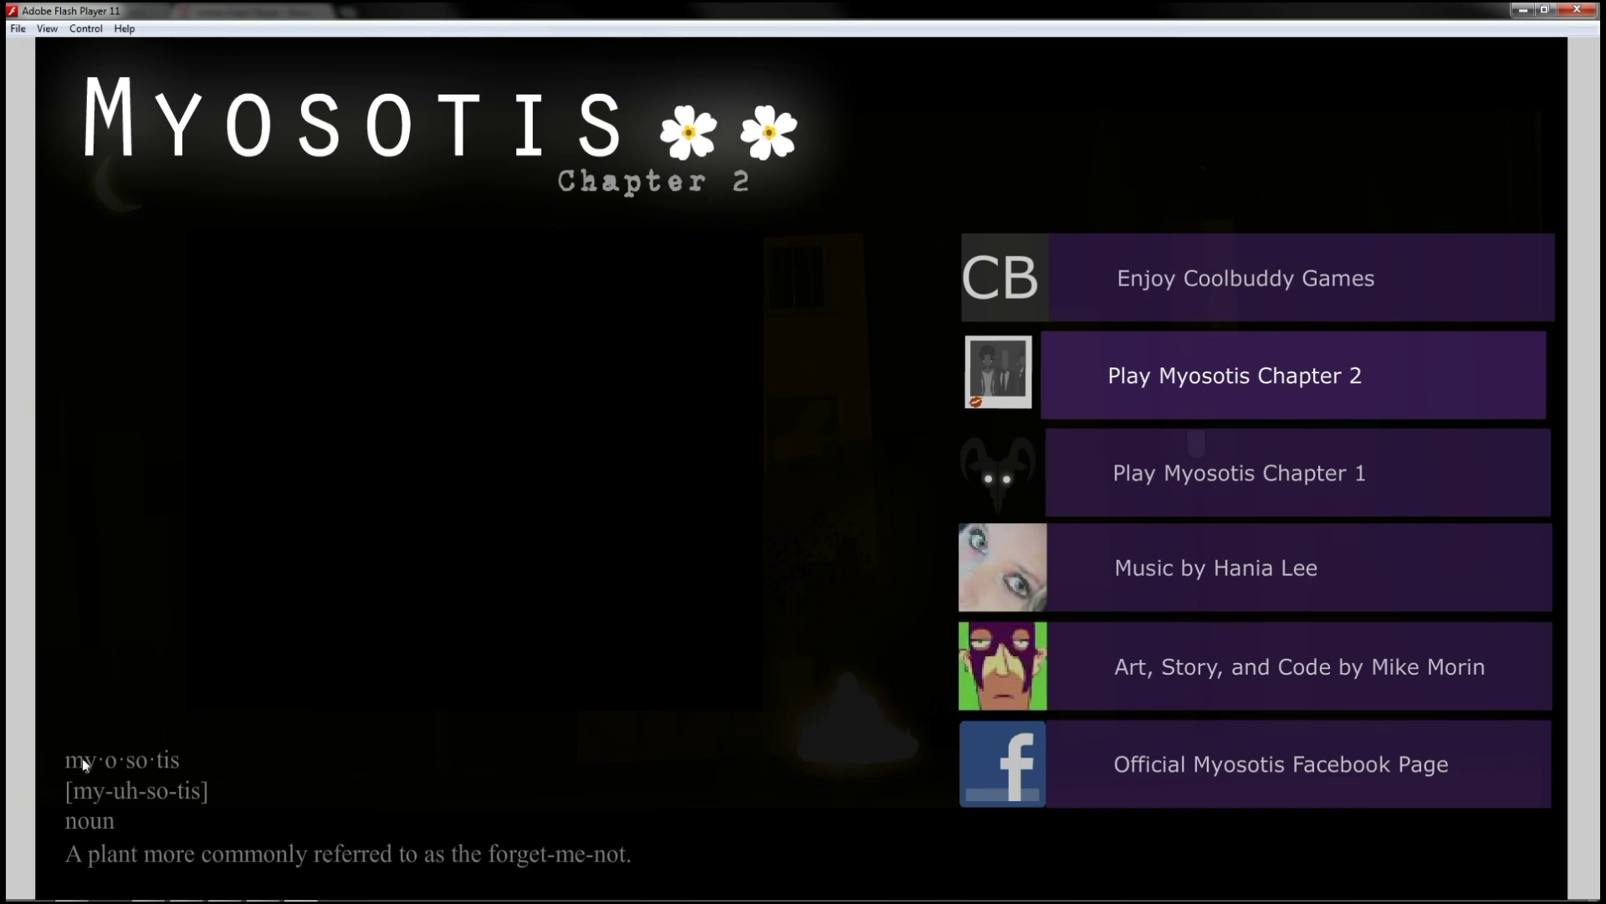
pyautogui.press('super+Down')
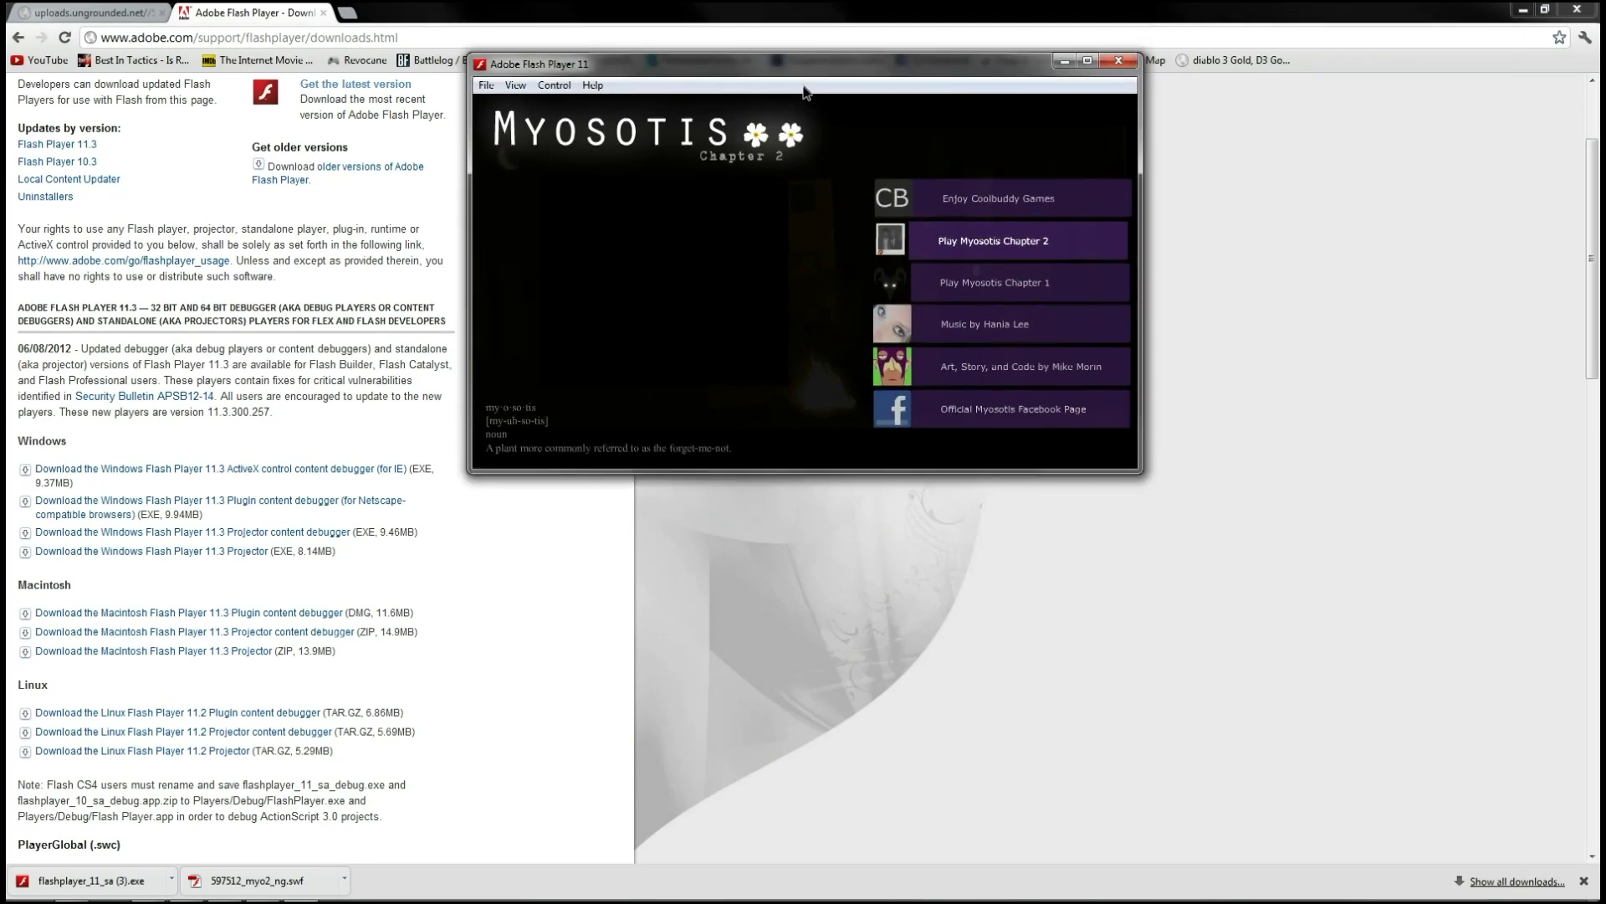